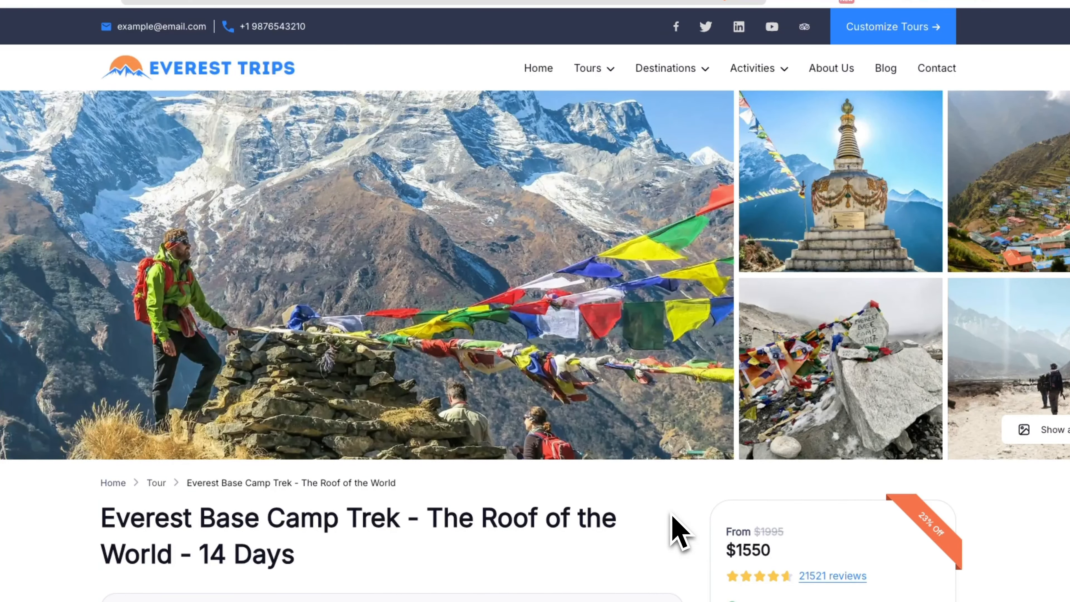
Jump to the Booking list showing the January 2025 departures at $1550
{"action": "scroll", "coordinate": [680, 534], "scroll_direction": "down", "scroll_amount": 10}
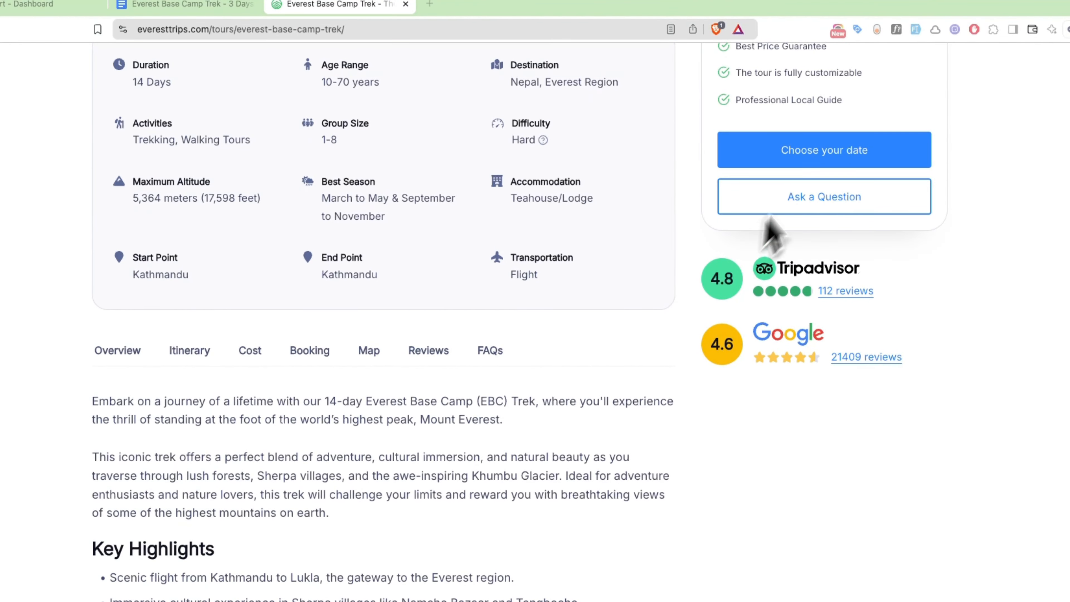
{"action": "left_click", "coordinate": [815, 154]}
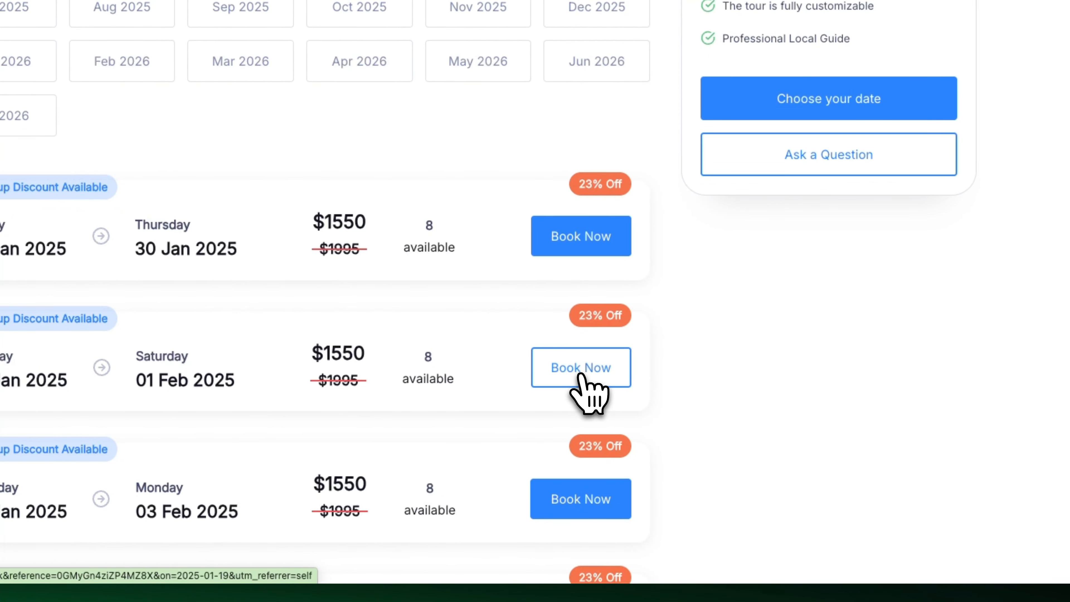
Start booking the departure ending 01 Feb 2025 and browse its checkout page
{"action": "left_click", "coordinate": [580, 375]}
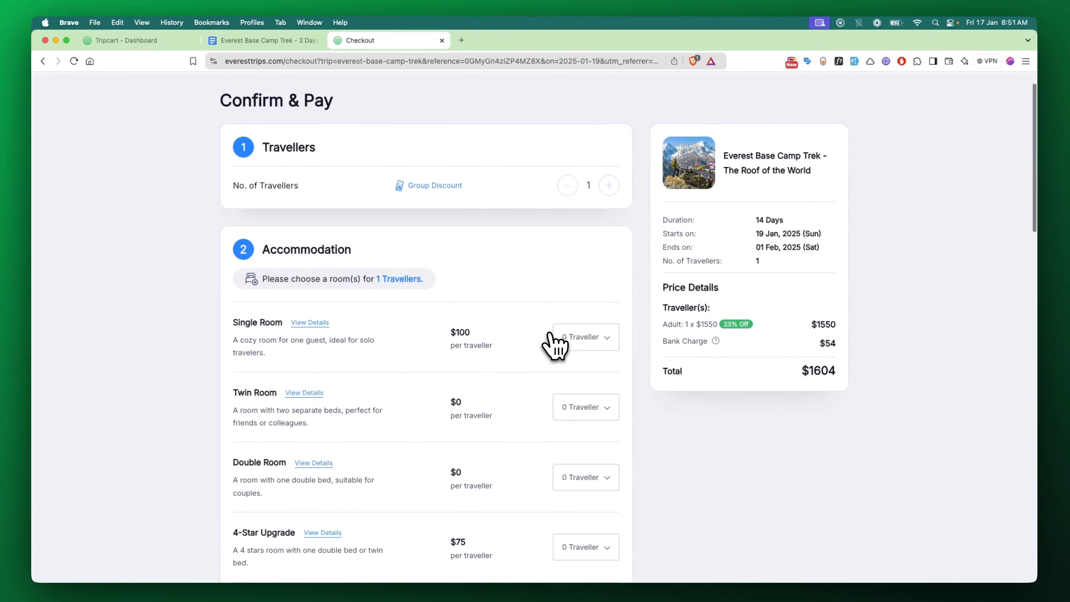
{"action": "scroll", "coordinate": [555, 346], "scroll_direction": "down", "scroll_amount": 1}
{"action": "scroll", "coordinate": [549, 335], "scroll_direction": "down", "scroll_amount": 3}
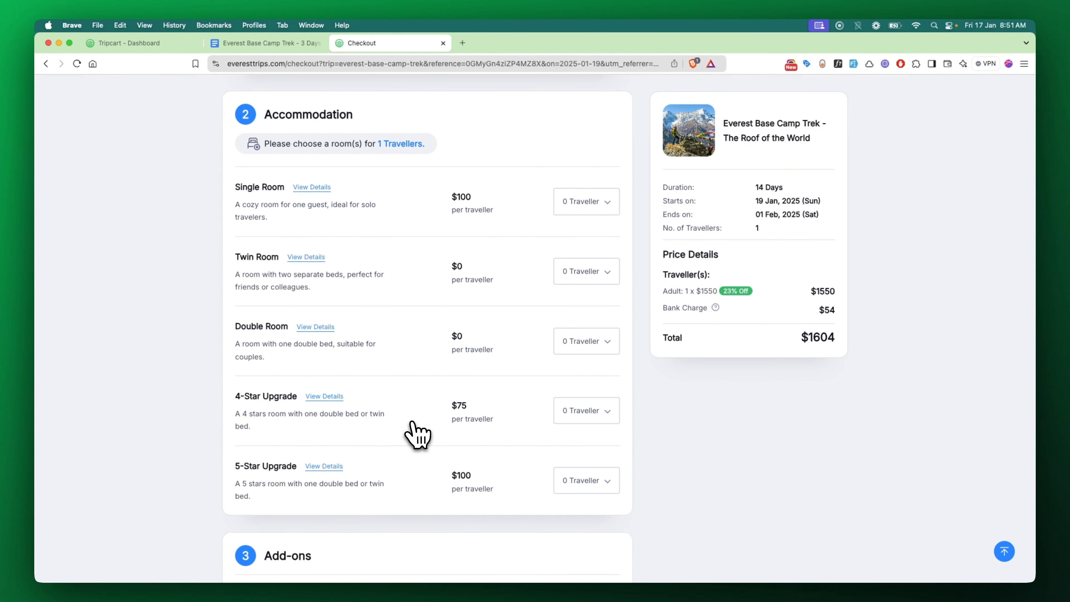
{"action": "scroll", "coordinate": [417, 434], "scroll_direction": "up", "scroll_amount": 3}
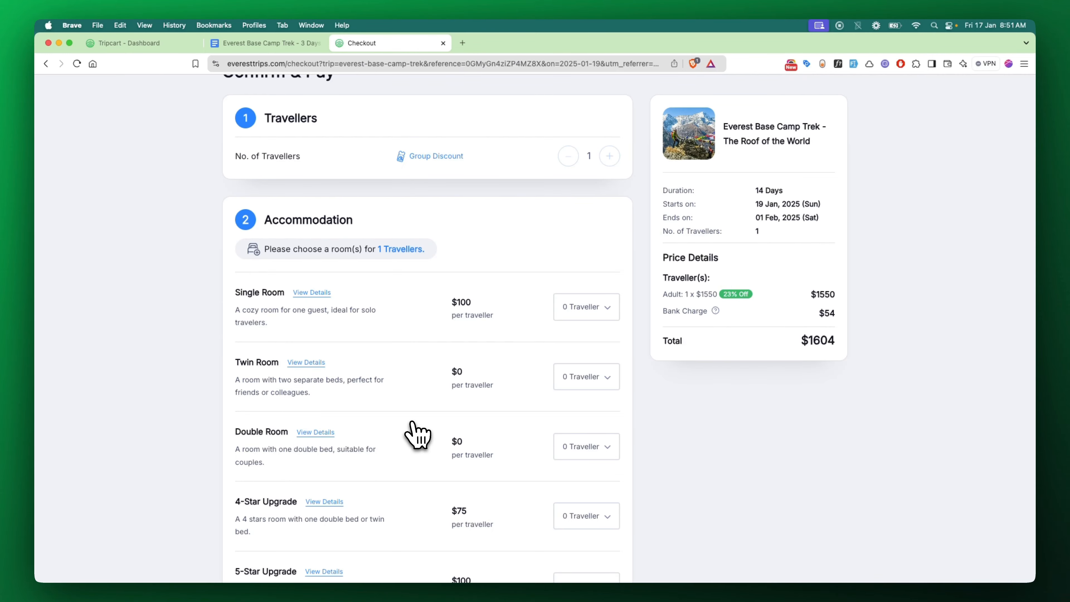
{"action": "scroll", "coordinate": [418, 434], "scroll_direction": "down", "scroll_amount": 2}
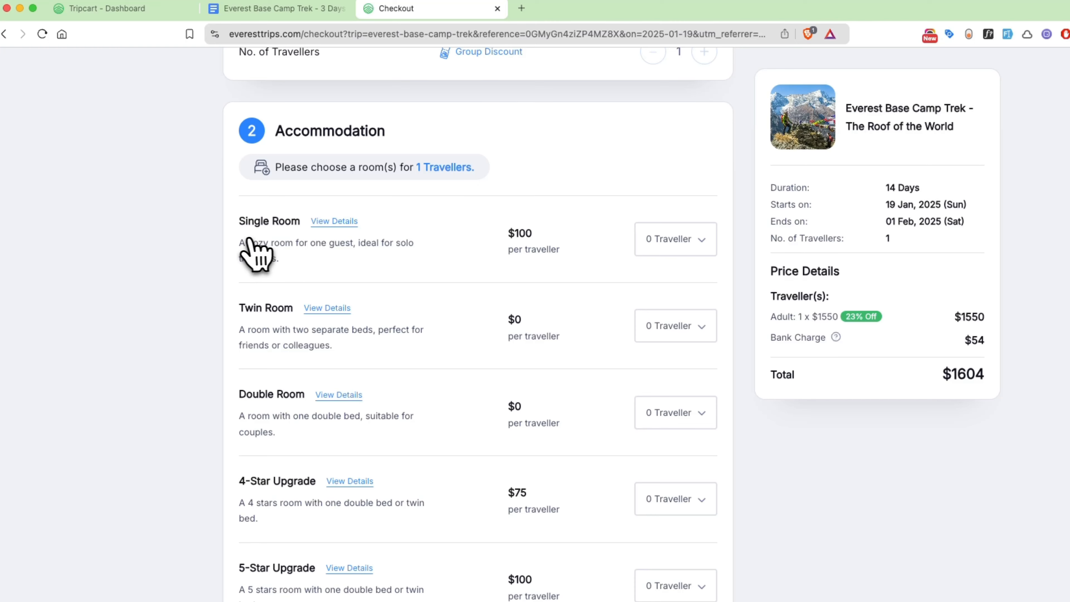
Review the Single Room description and its photo in the View Details modal
{"action": "left_click_drag", "start_coordinate": [237, 243], "coordinate": [285, 261]}
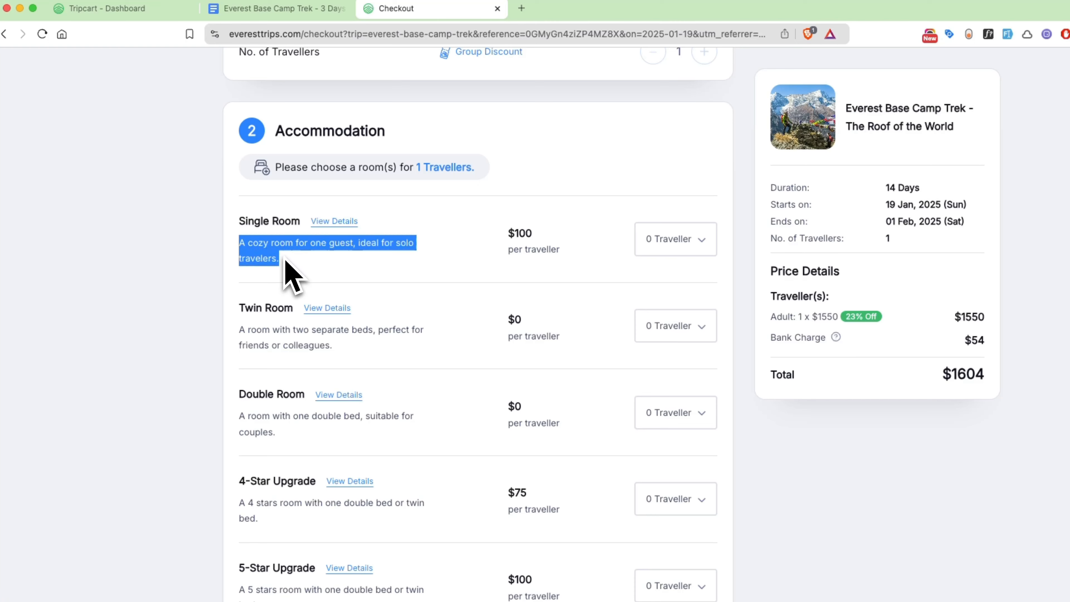
{"action": "left_click", "coordinate": [327, 262]}
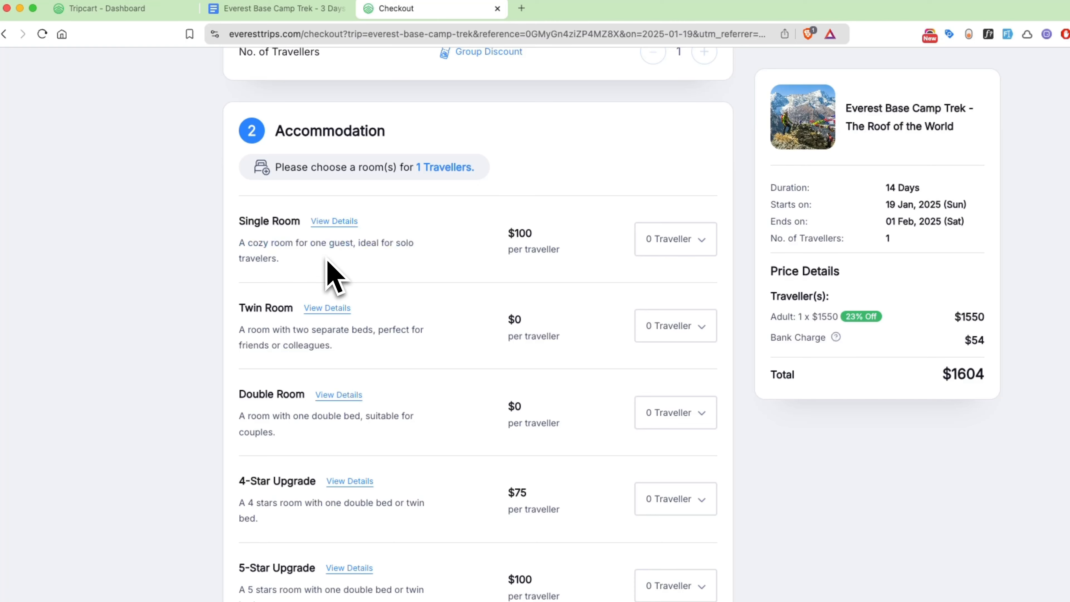
{"action": "left_click", "coordinate": [351, 222]}
{"action": "scroll", "coordinate": [698, 203], "scroll_direction": "down", "scroll_amount": 2}
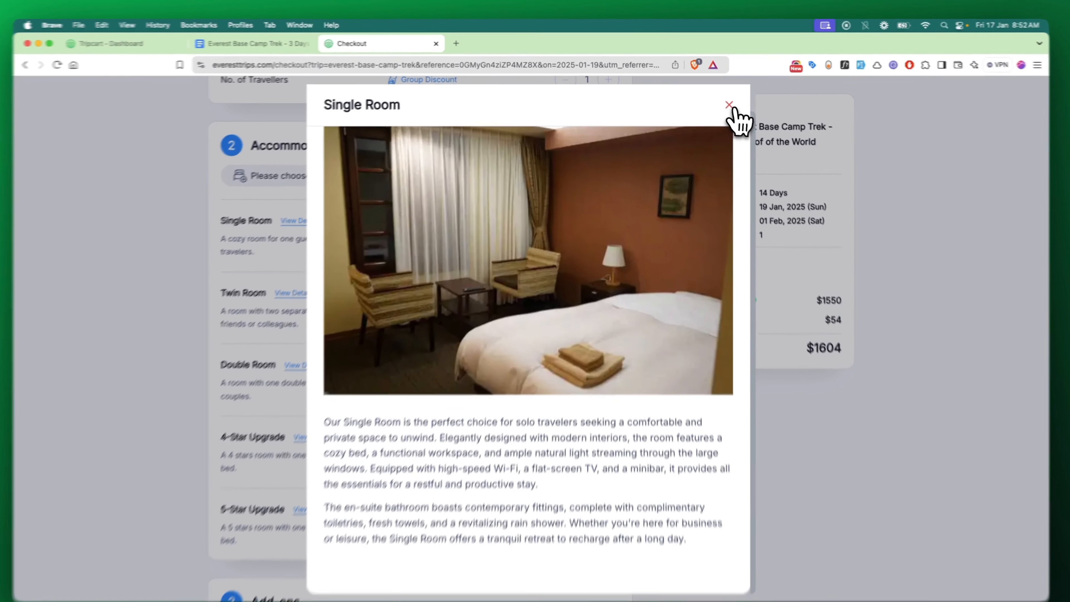
{"action": "left_click", "coordinate": [727, 102]}
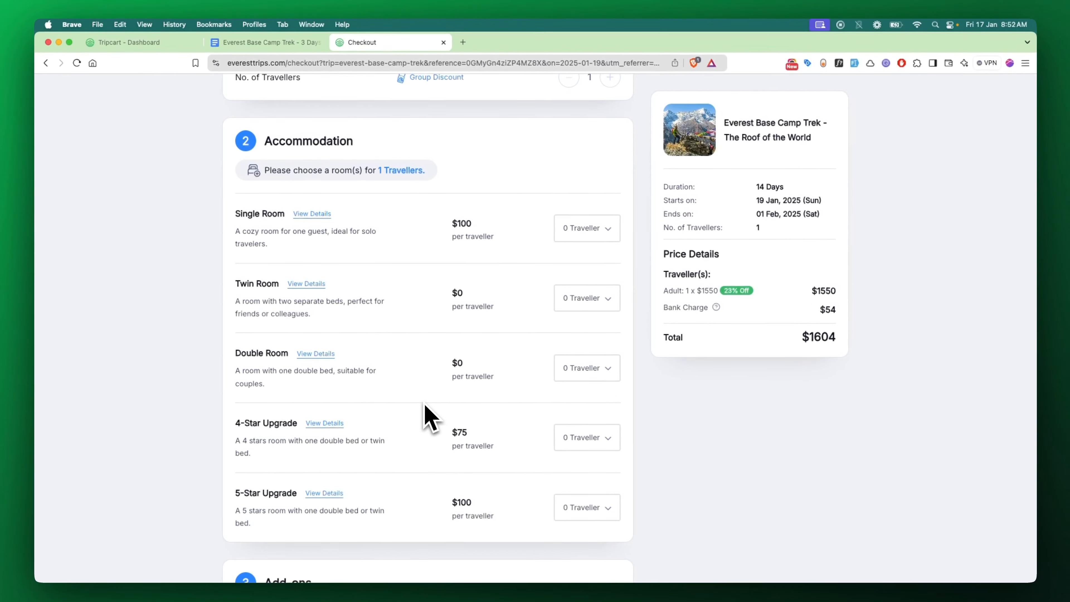
{"action": "scroll", "coordinate": [463, 359], "scroll_direction": "up", "scroll_amount": 3}
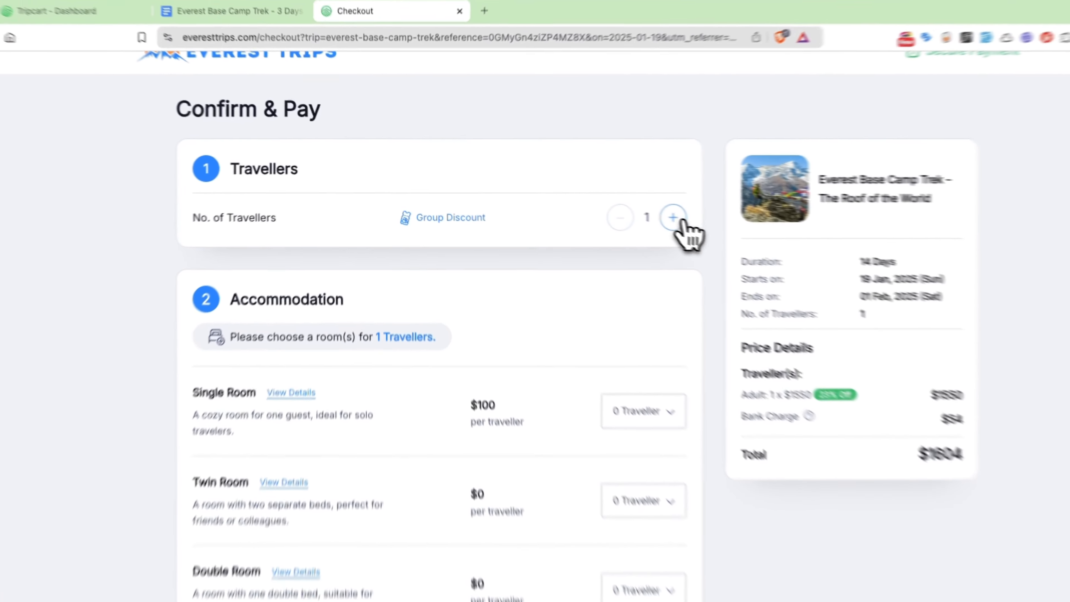
Raise the booking to 3 travellers and put 1 traveller in the $100 Single Room
{"action": "left_click", "coordinate": [609, 204]}
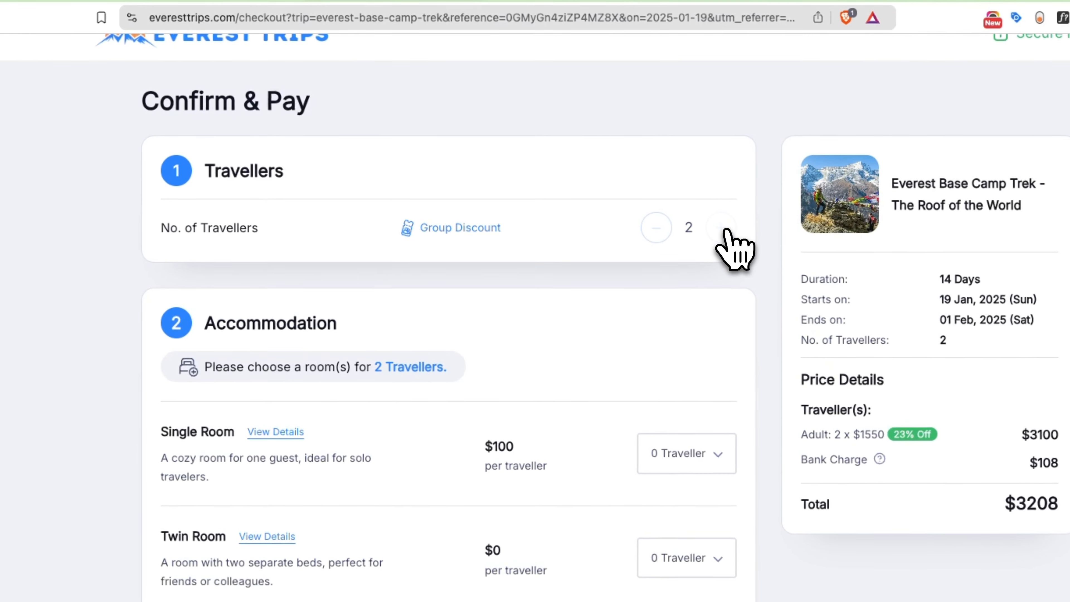
{"action": "left_click", "coordinate": [722, 229]}
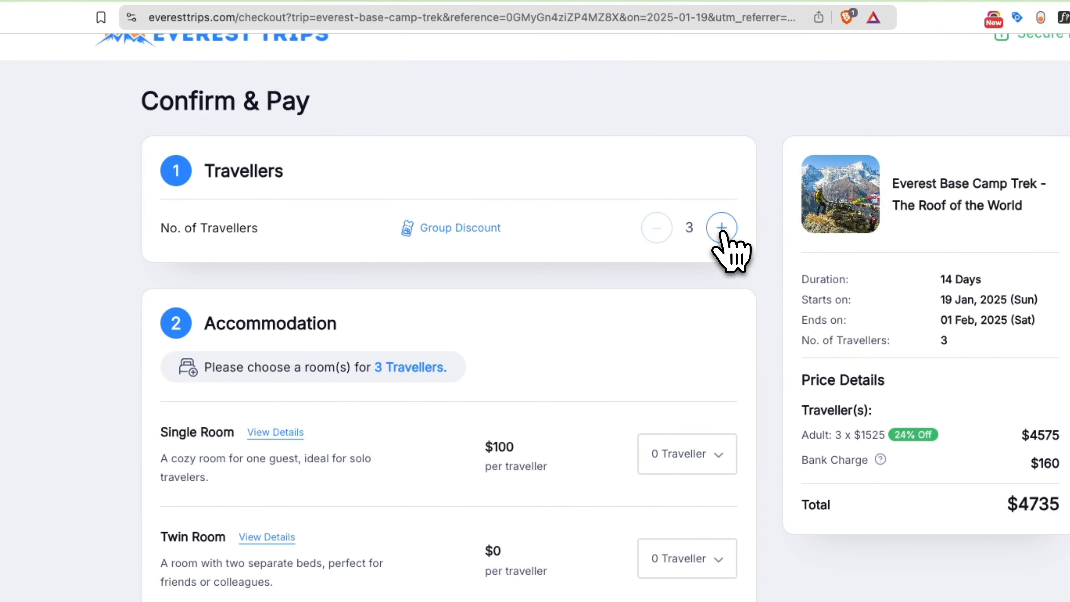
{"action": "scroll", "coordinate": [722, 229], "scroll_direction": "down", "scroll_amount": 2}
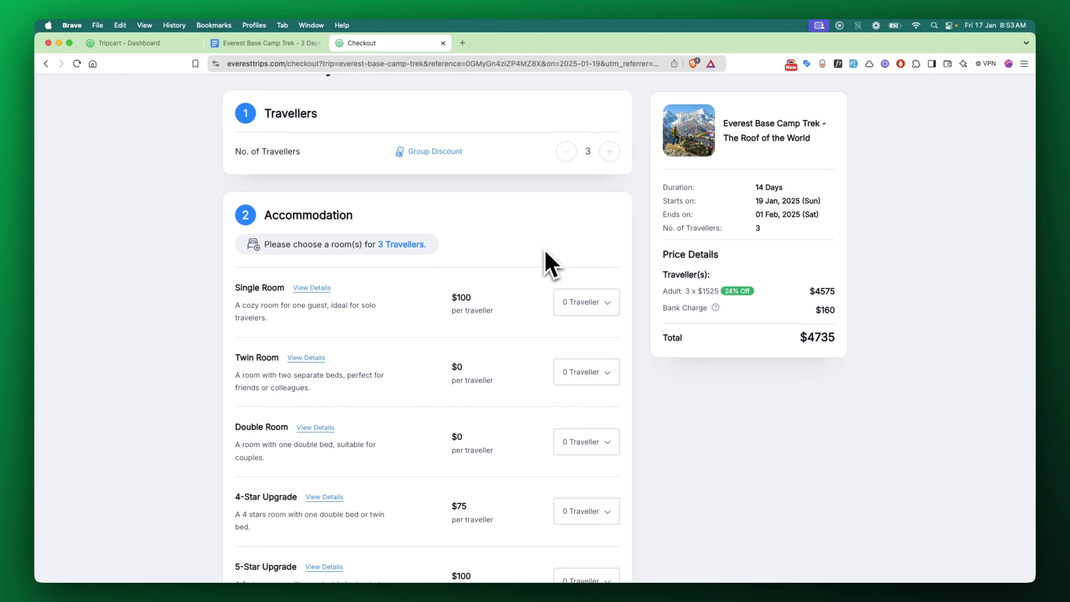
{"action": "left_click", "coordinate": [607, 311]}
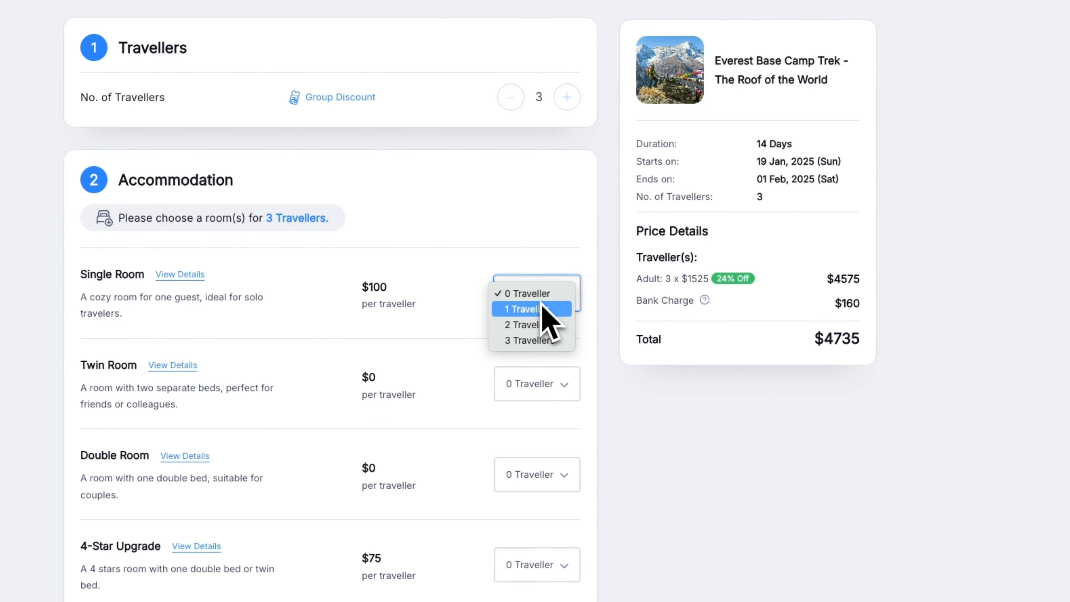
{"action": "left_click", "coordinate": [543, 308]}
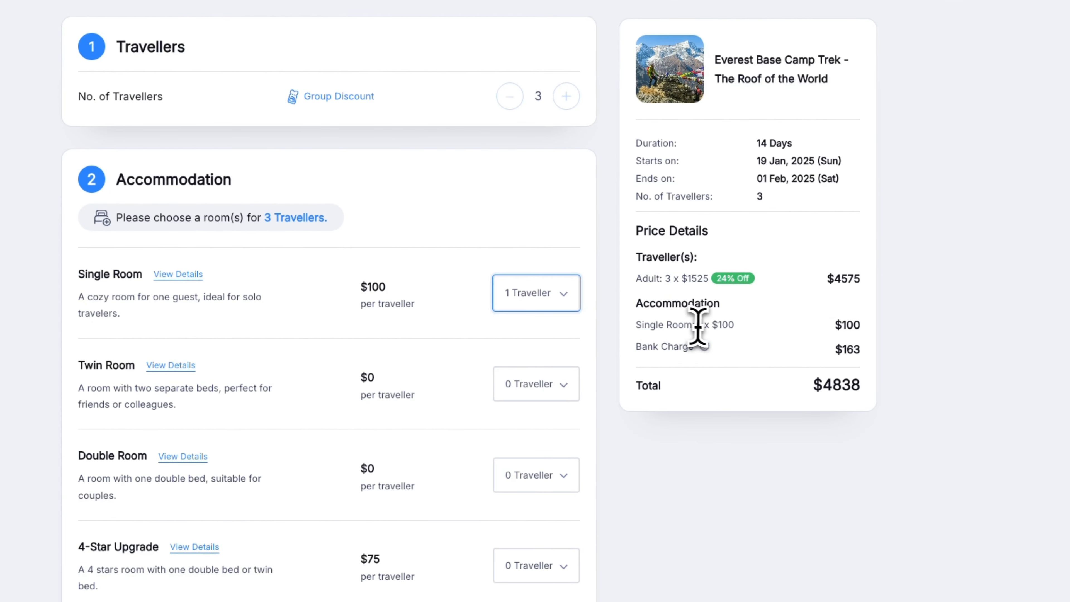
{"action": "left_click_drag", "start_coordinate": [701, 326], "coordinate": [751, 333]}
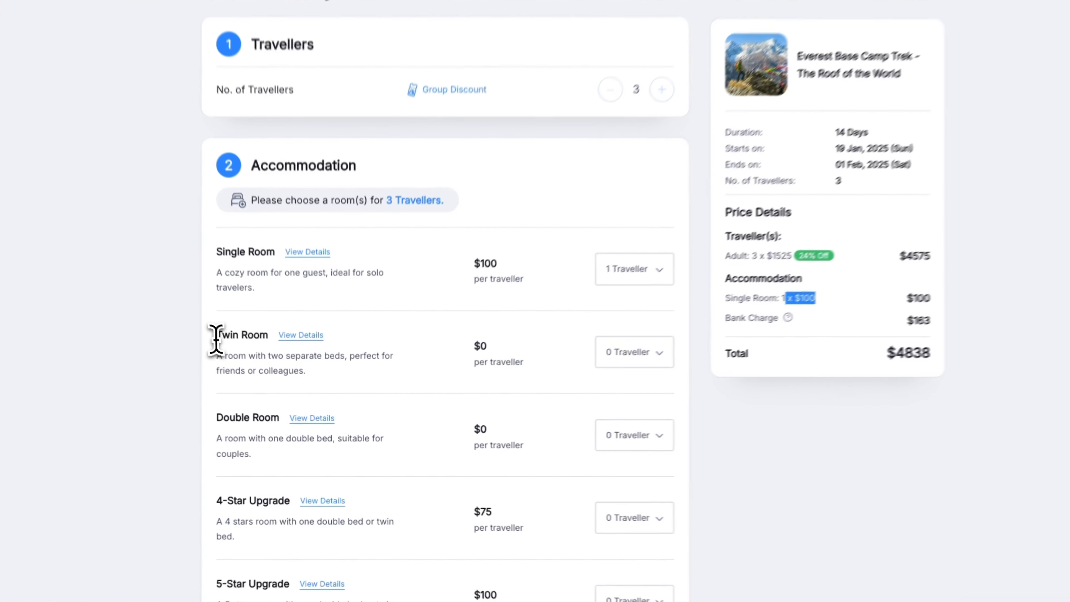
Assign 2 travellers to the Twin Room and check its $0 price line
{"action": "left_click_drag", "start_coordinate": [215, 340], "coordinate": [278, 345]}
{"action": "left_click", "coordinate": [632, 352]}
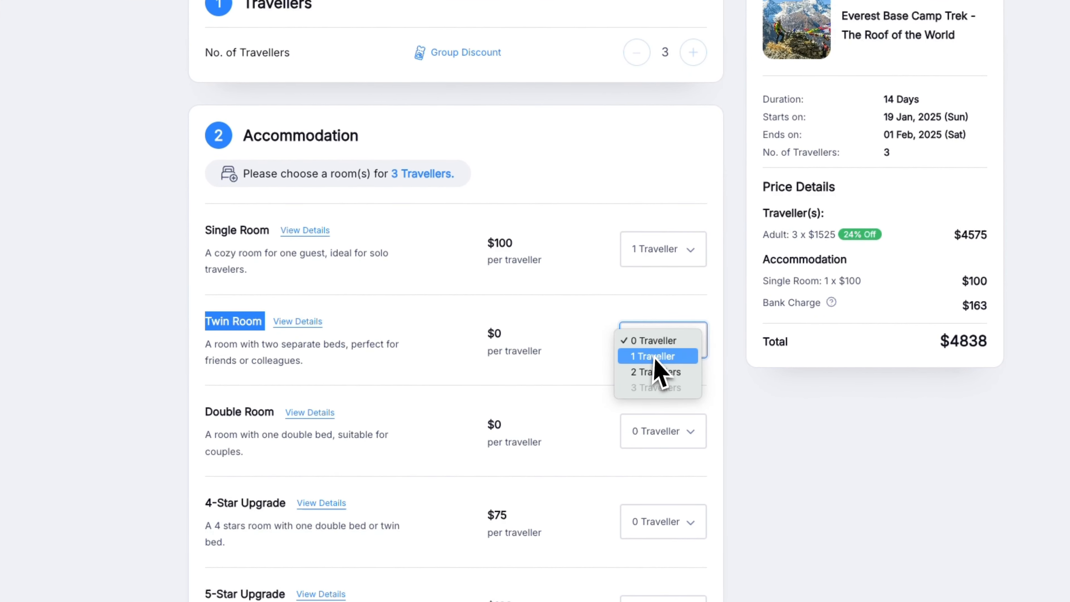
{"action": "left_click", "coordinate": [658, 372]}
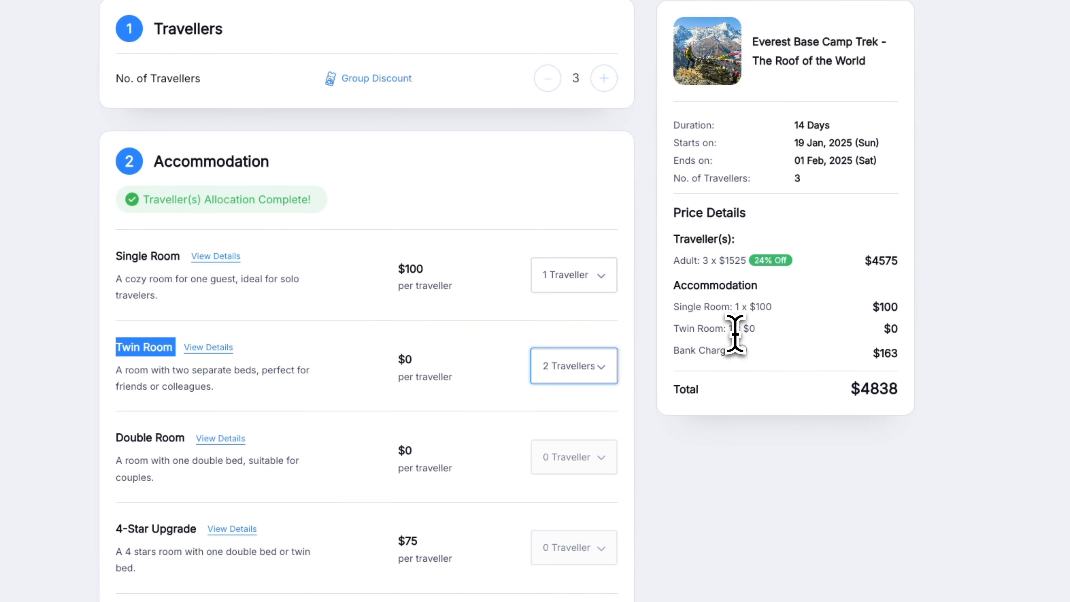
{"action": "left_click", "coordinate": [795, 312]}
{"action": "left_click_drag", "start_coordinate": [730, 329], "coordinate": [772, 342]}
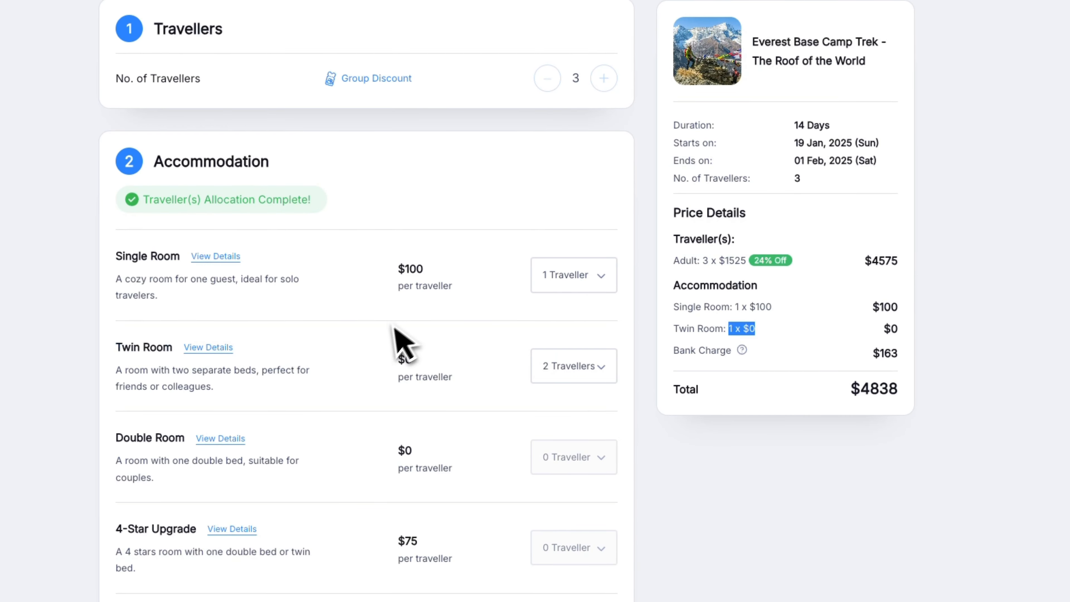
{"action": "double_click", "coordinate": [406, 359]}
{"action": "left_click", "coordinate": [424, 361]}
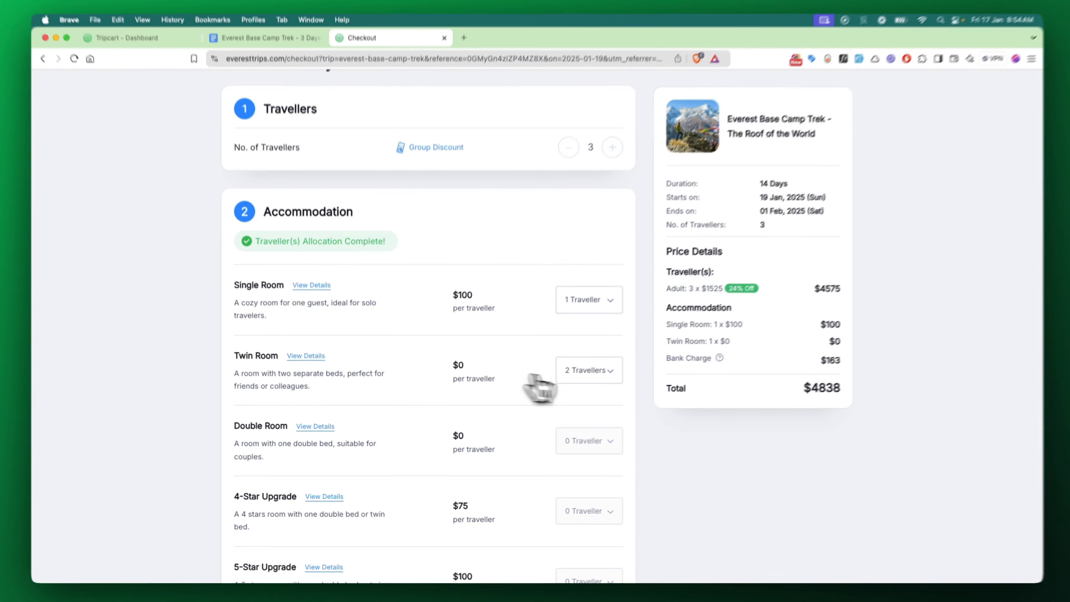
Move the two Twin Room travellers to the 4-Star Upgrade and check its $75 price
{"action": "left_click", "coordinate": [581, 372]}
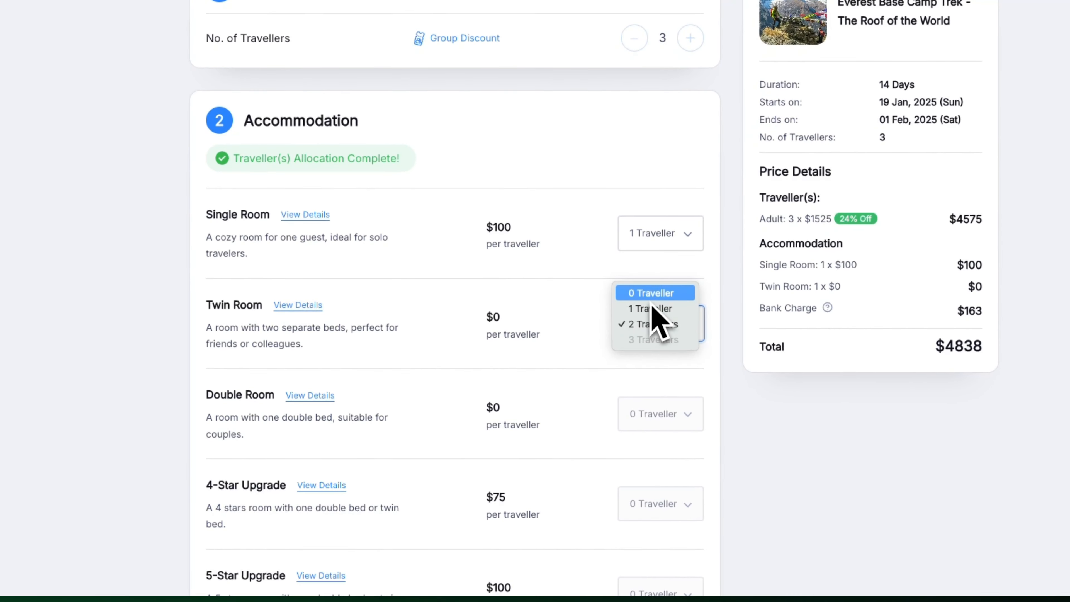
{"action": "left_click", "coordinate": [652, 300]}
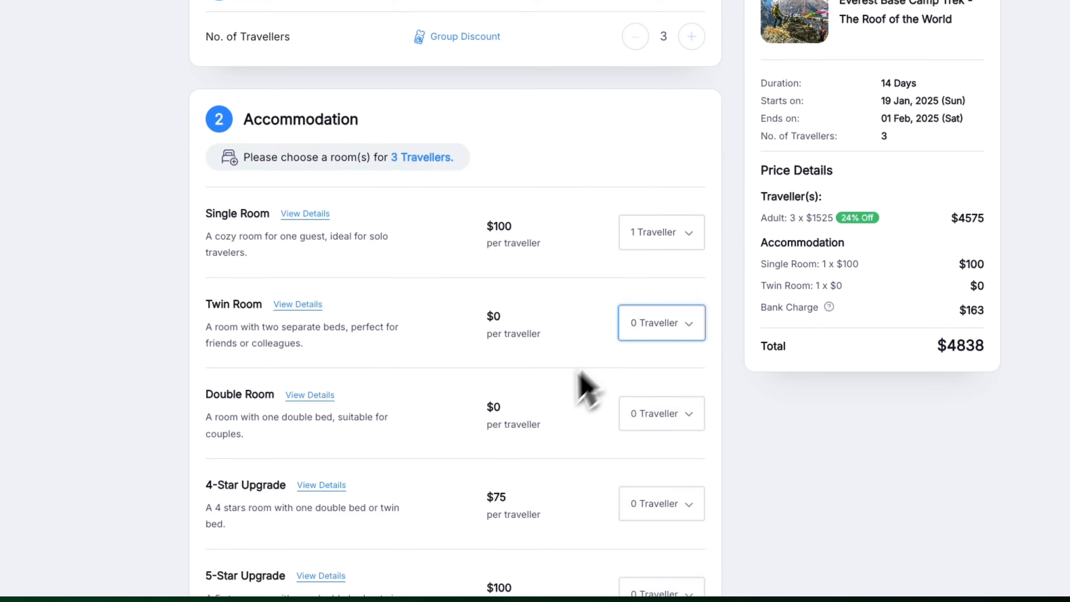
{"action": "scroll", "coordinate": [565, 400], "scroll_direction": "down", "scroll_amount": 2}
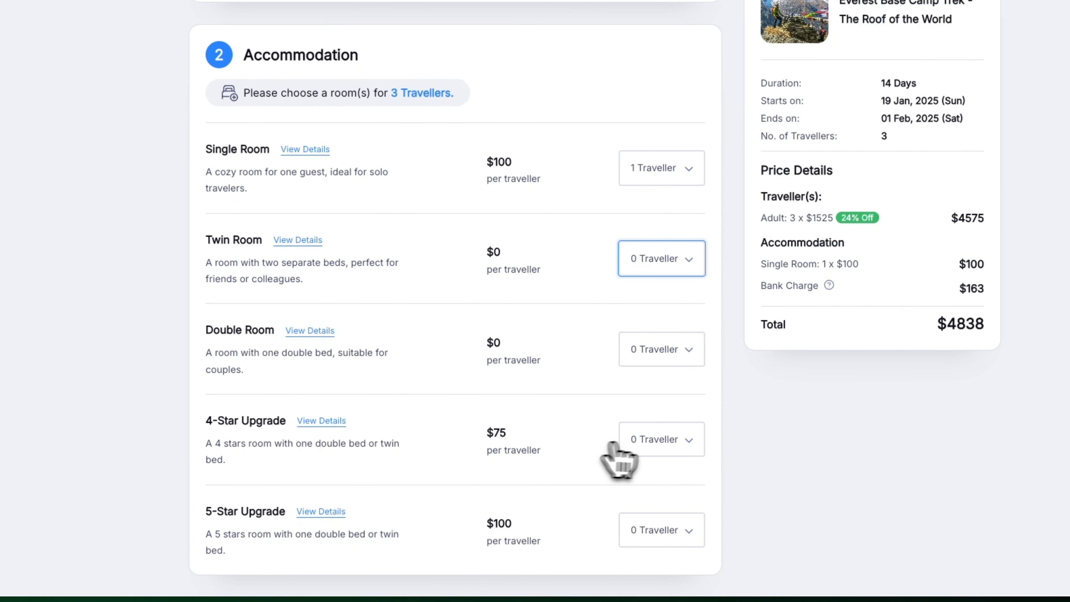
{"action": "left_click", "coordinate": [648, 447]}
{"action": "left_click", "coordinate": [650, 471]}
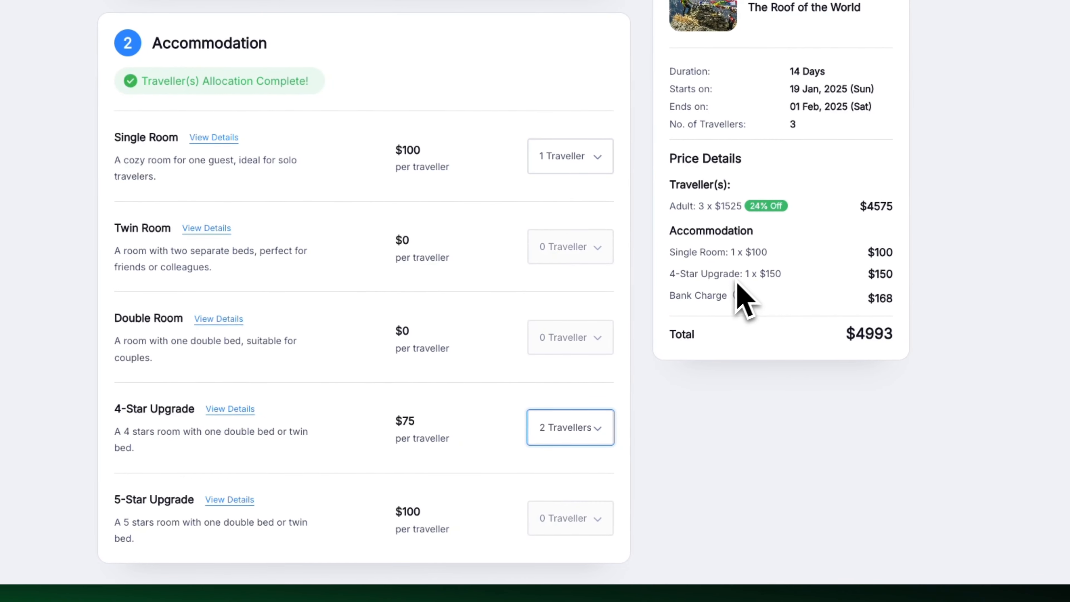
{"action": "left_click_drag", "start_coordinate": [667, 274], "coordinate": [741, 274]}
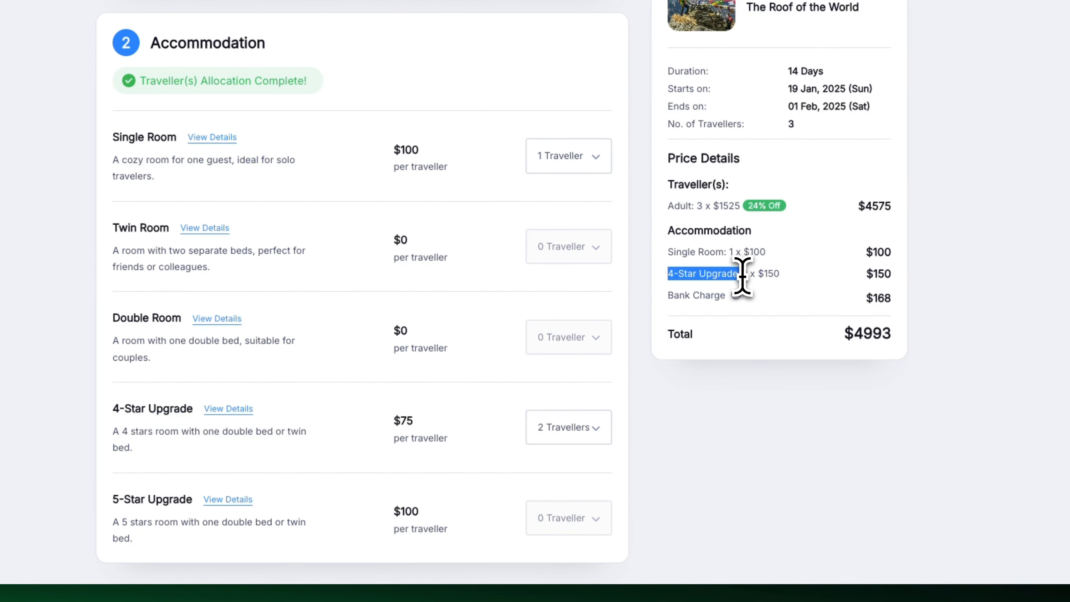
{"action": "left_click_drag", "start_coordinate": [401, 421], "coordinate": [416, 422]}
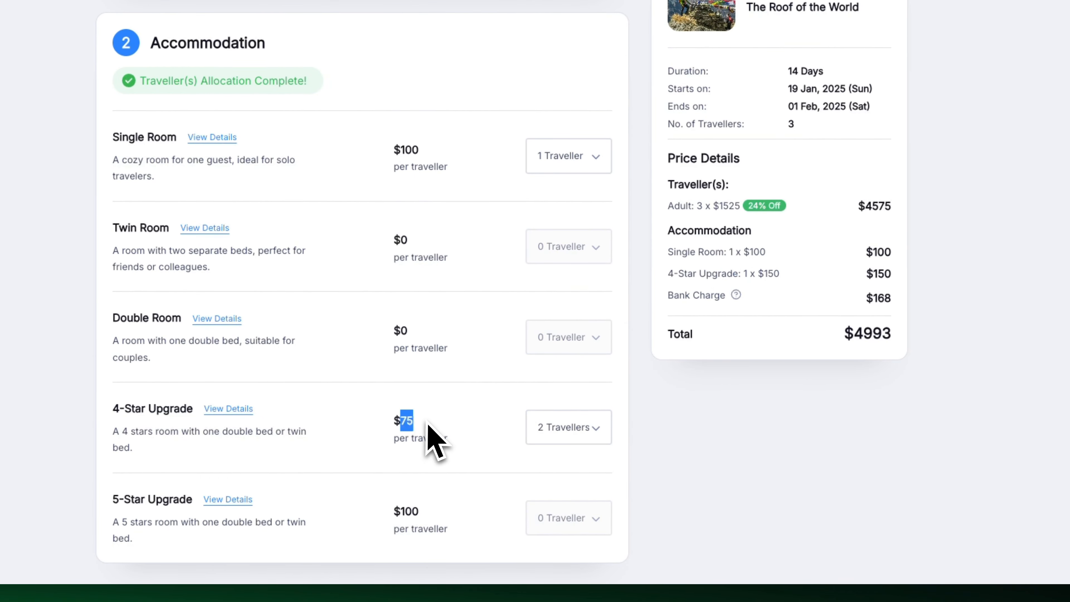
{"action": "left_click", "coordinate": [747, 276]}
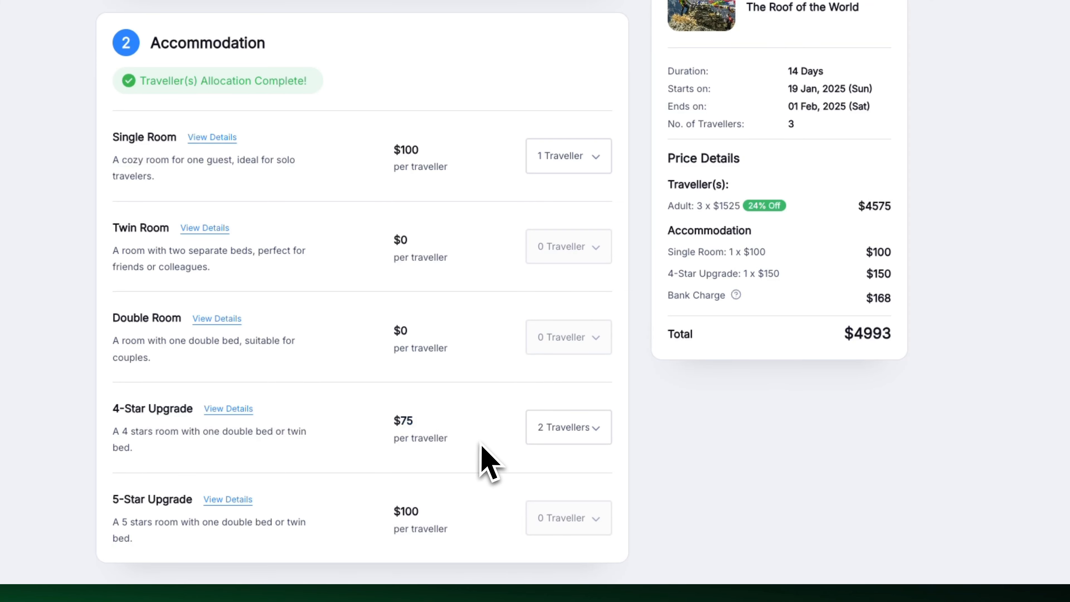
Reset the 4-Star Upgrade to 0 and assign 2 travellers to the 5-Star Upgrade
{"action": "left_click", "coordinate": [552, 431]}
{"action": "left_click", "coordinate": [563, 397]}
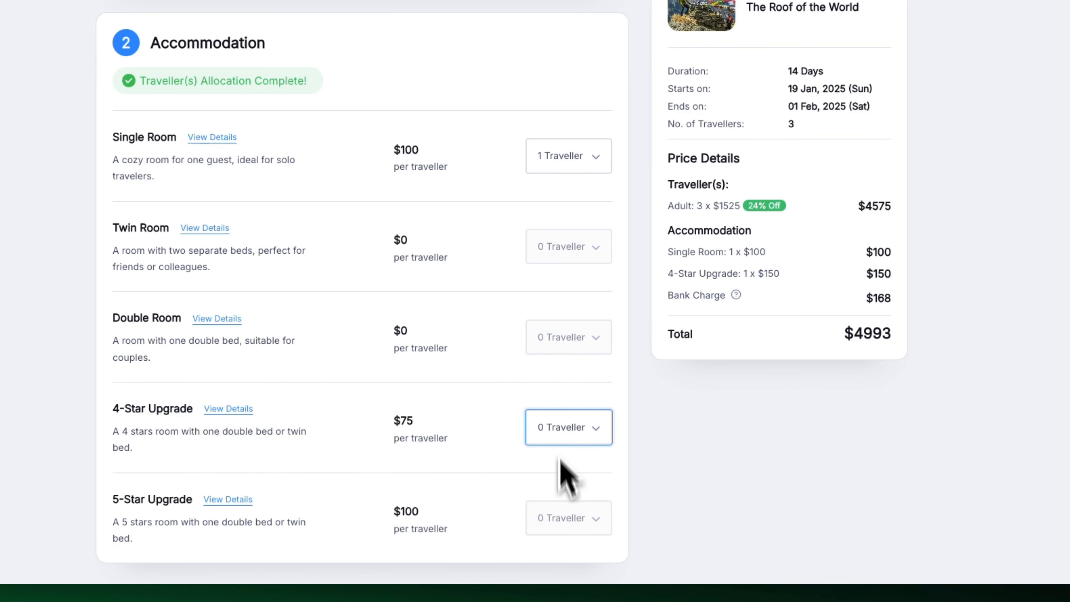
{"action": "left_click", "coordinate": [564, 518]}
{"action": "left_click", "coordinate": [568, 549]}
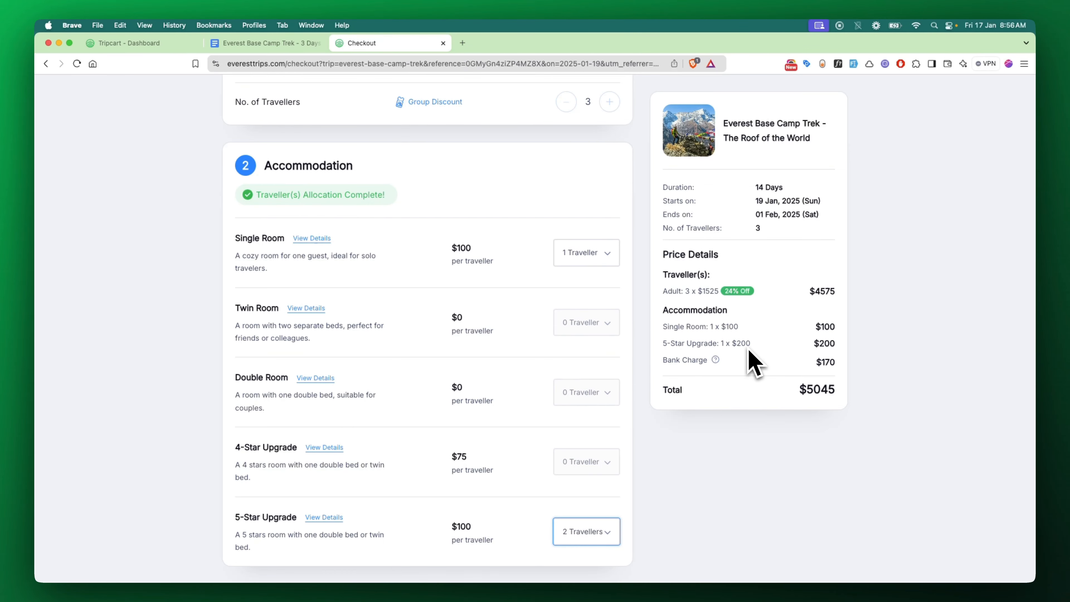
Open the Everest Base Camp Trek page on the live website from the Tripcart dashboard
{"action": "left_click", "coordinate": [139, 45]}
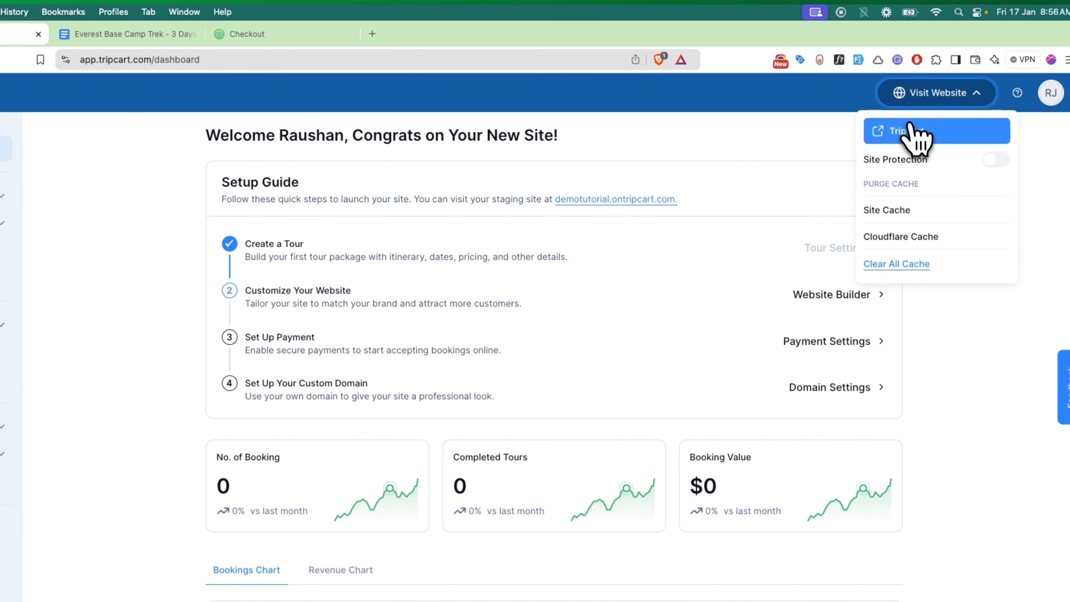
{"action": "left_click", "coordinate": [911, 132]}
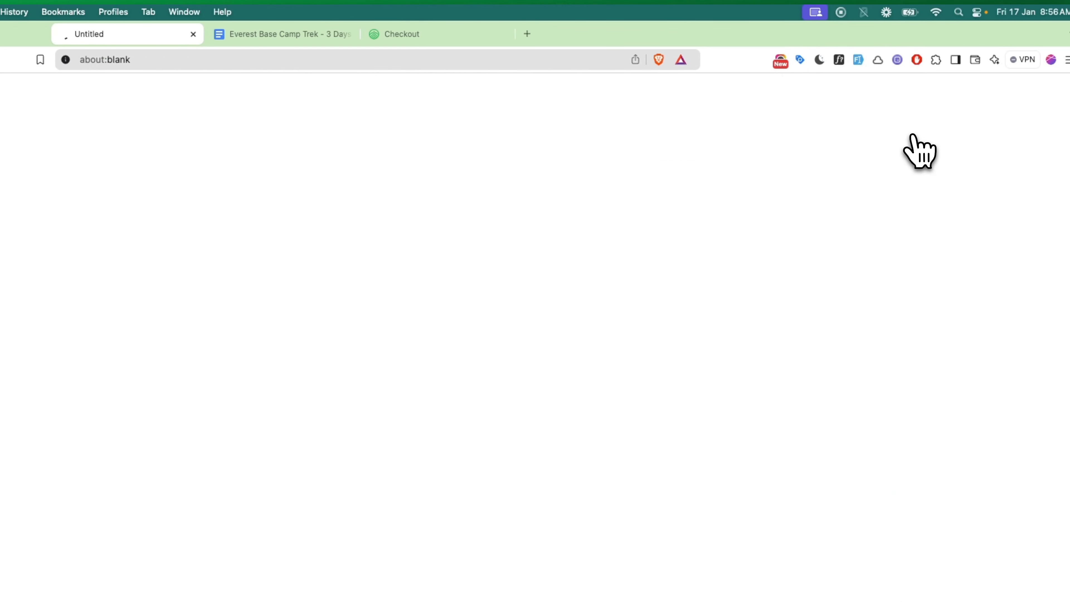
{"action": "scroll", "coordinate": [556, 242], "scroll_direction": "down", "scroll_amount": 15}
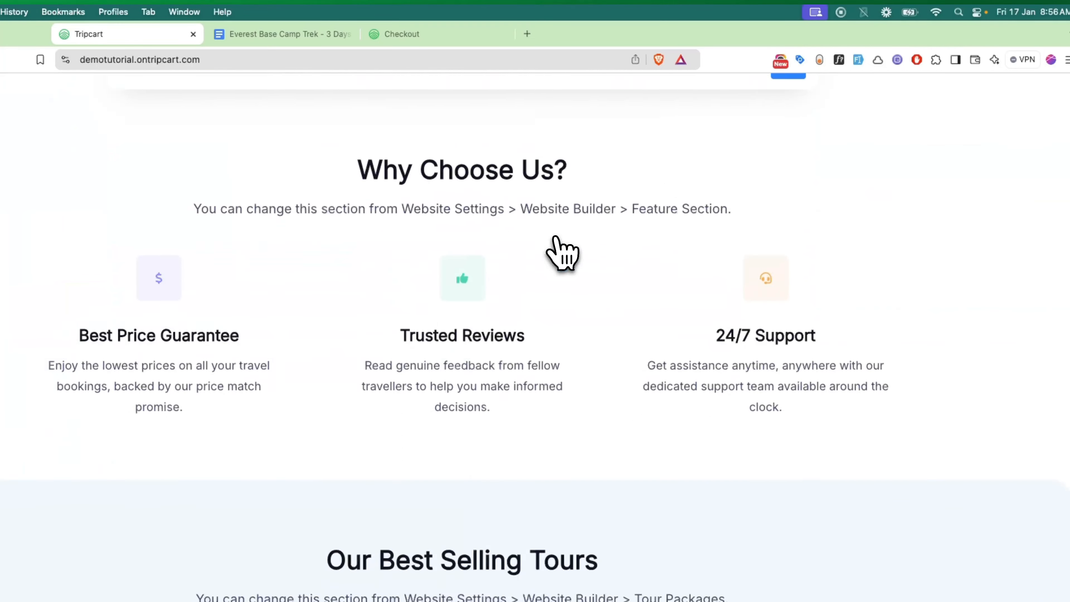
{"action": "scroll", "coordinate": [556, 239], "scroll_direction": "down", "scroll_amount": 2}
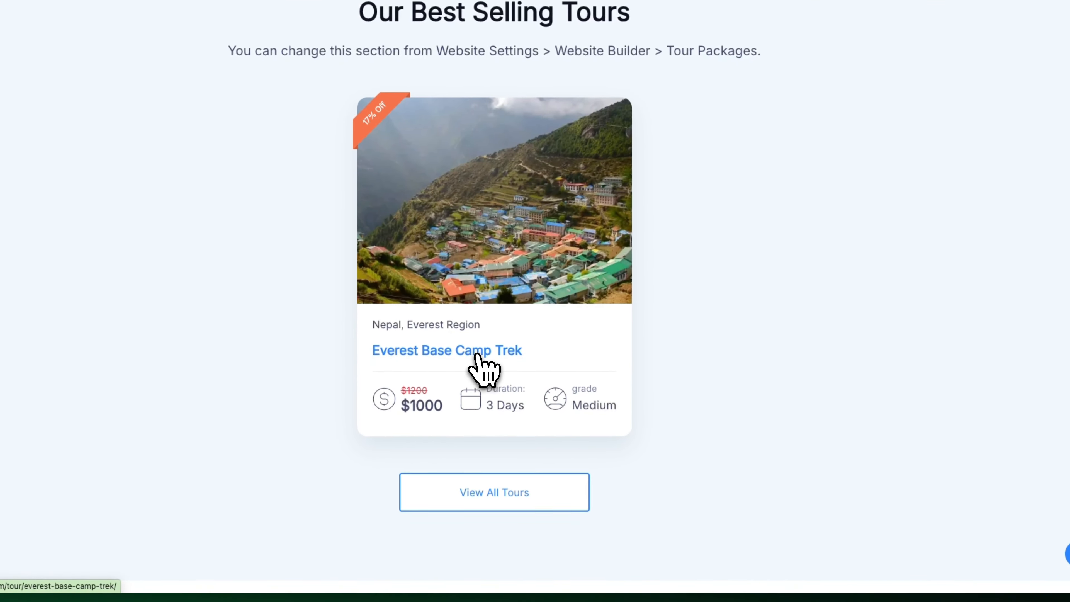
{"action": "left_click", "coordinate": [477, 354]}
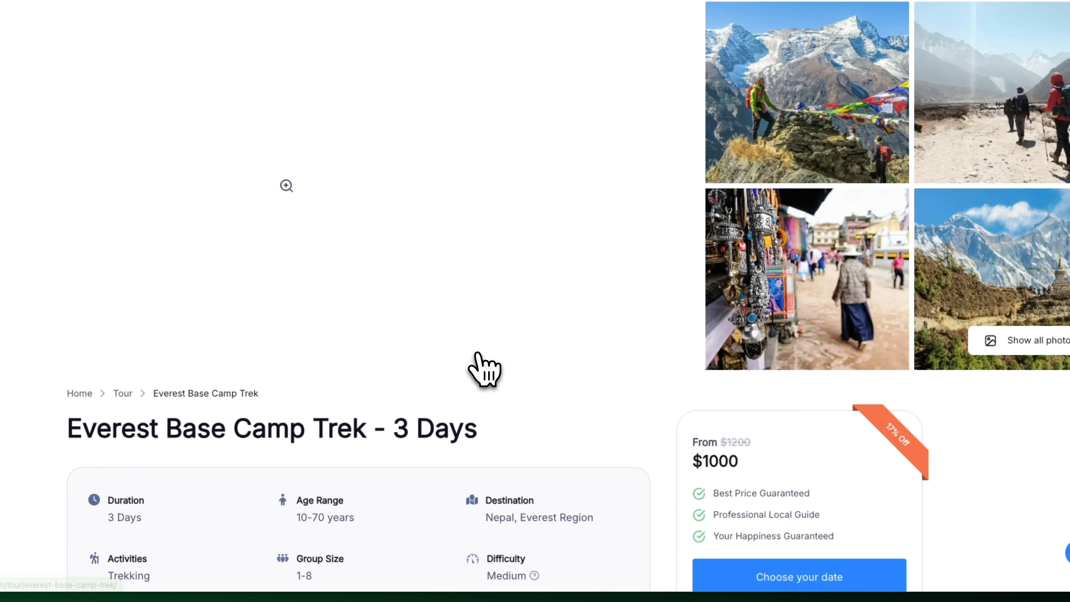
Start a checkout for the 24–26 Jan 2025 departure, then return to the dashboard
{"action": "scroll", "coordinate": [480, 371], "scroll_direction": "down", "scroll_amount": 5}
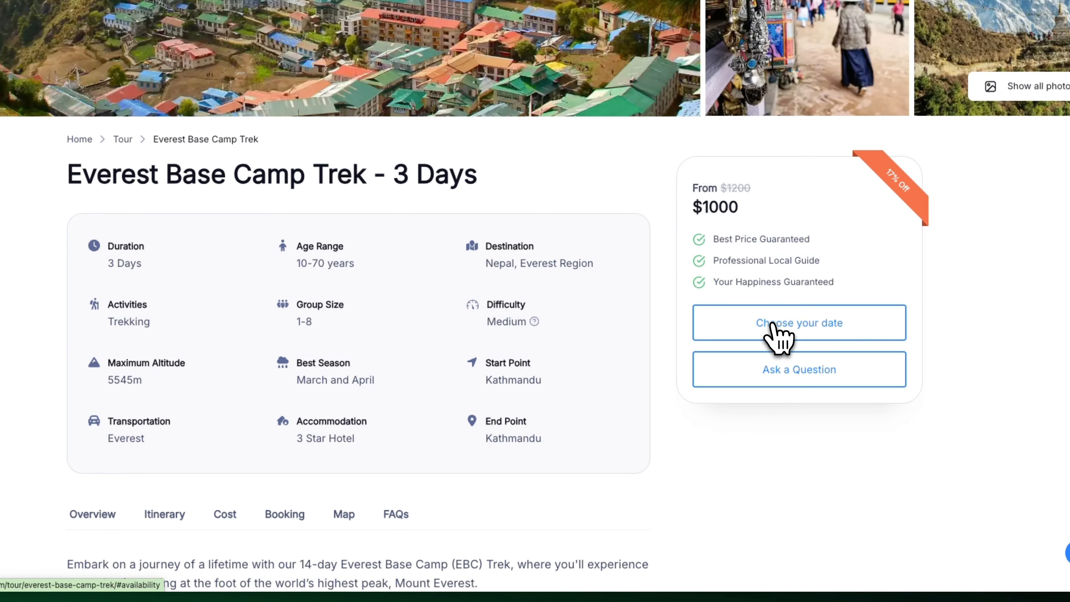
{"action": "left_click", "coordinate": [761, 329]}
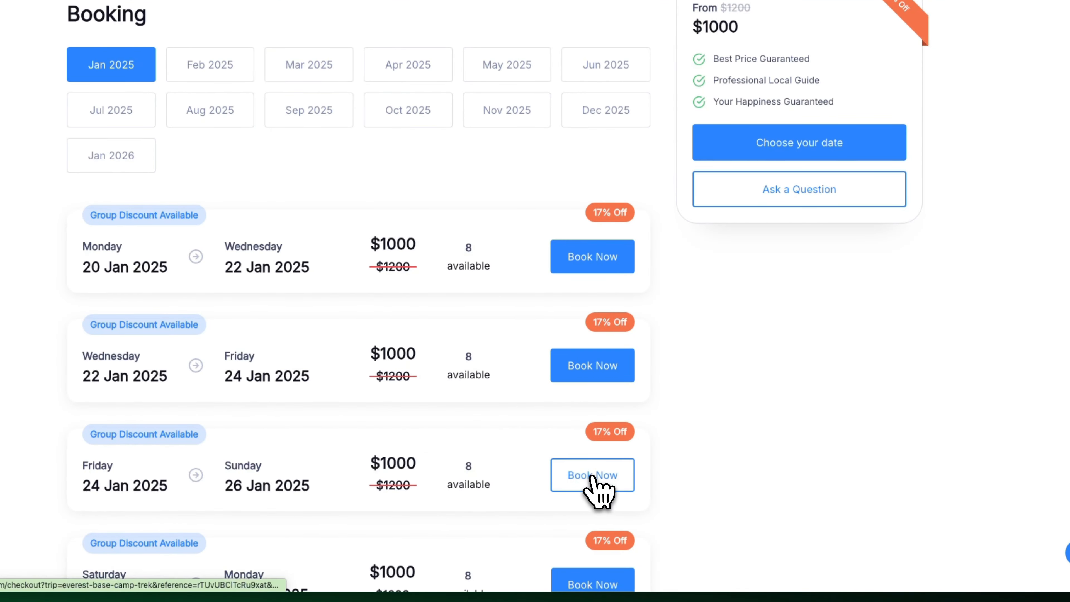
{"action": "left_click", "coordinate": [595, 476]}
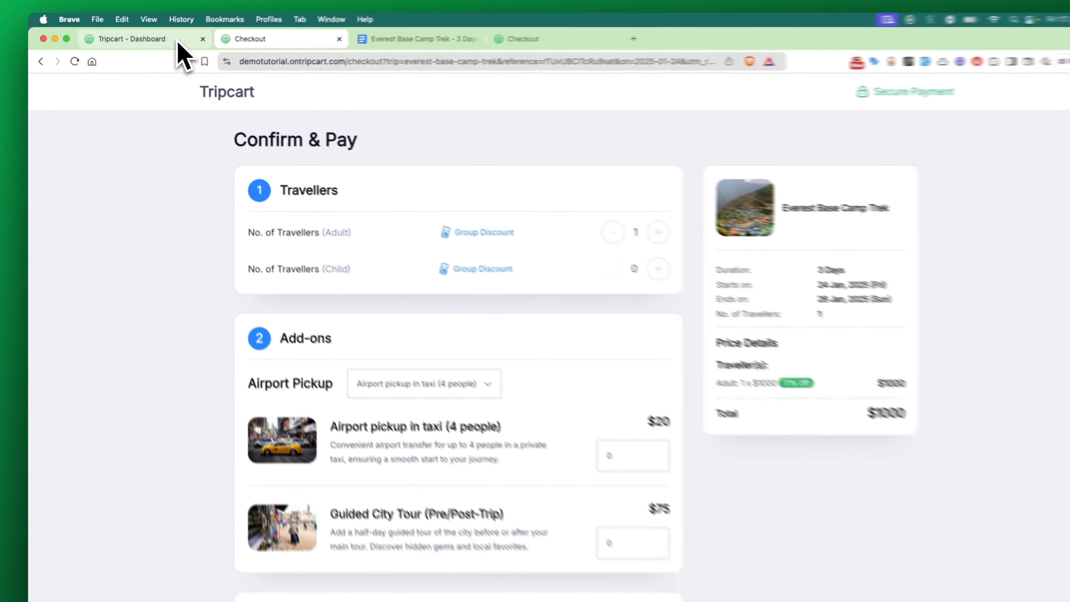
{"action": "left_click", "coordinate": [170, 43]}
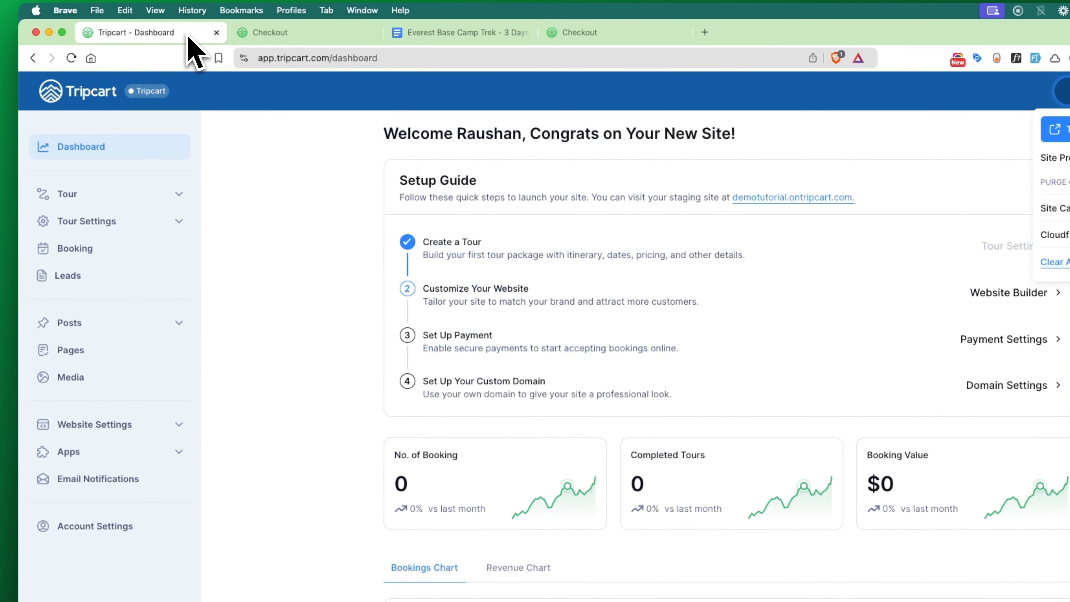
Go to Tour > Accommodation settings and add one empty room-type row
{"action": "left_click", "coordinate": [90, 194]}
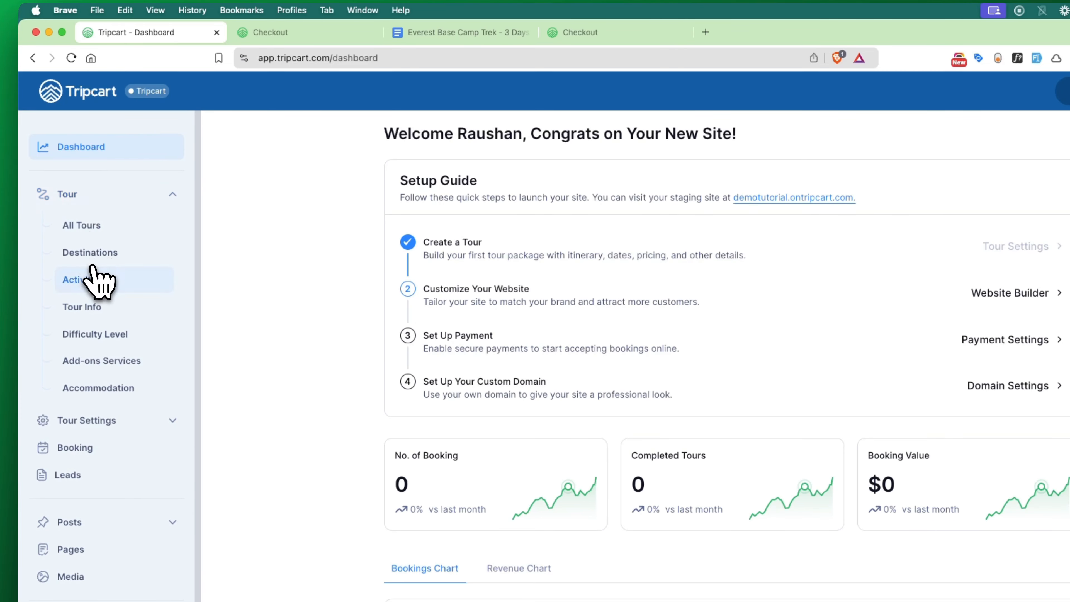
{"action": "left_click", "coordinate": [100, 390]}
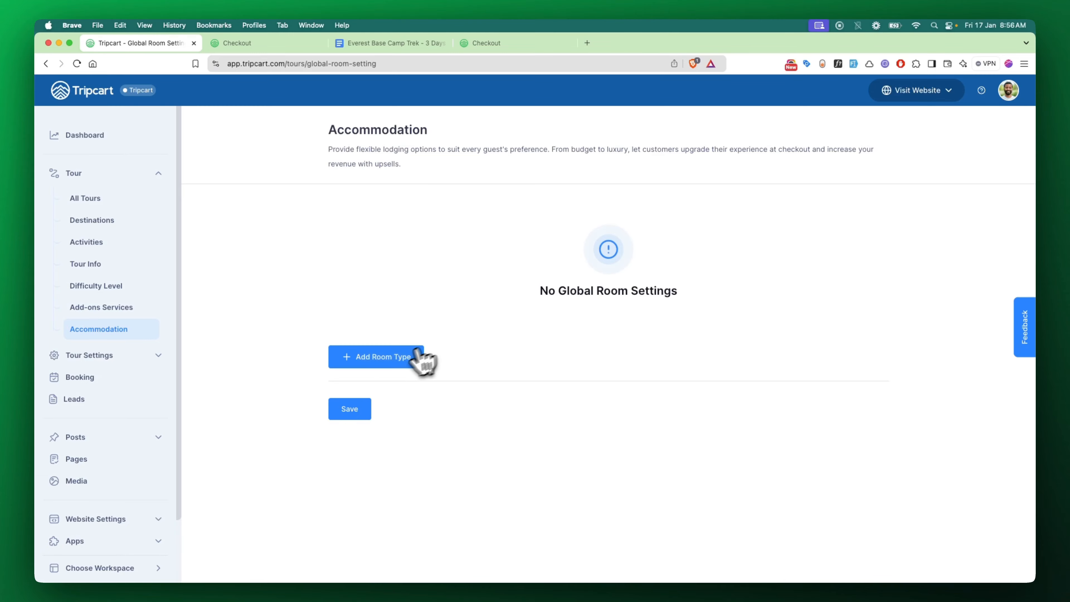
{"action": "left_click", "coordinate": [382, 359]}
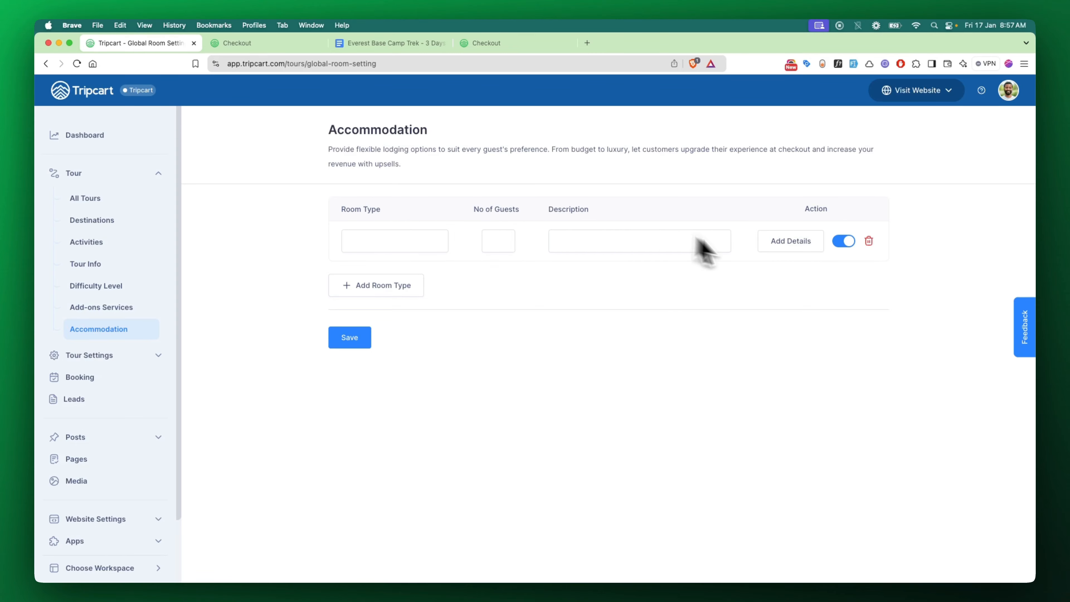
Enter Single Room as the room type, copying the heading from the trek's Google Doc
{"action": "left_click", "coordinate": [791, 241]}
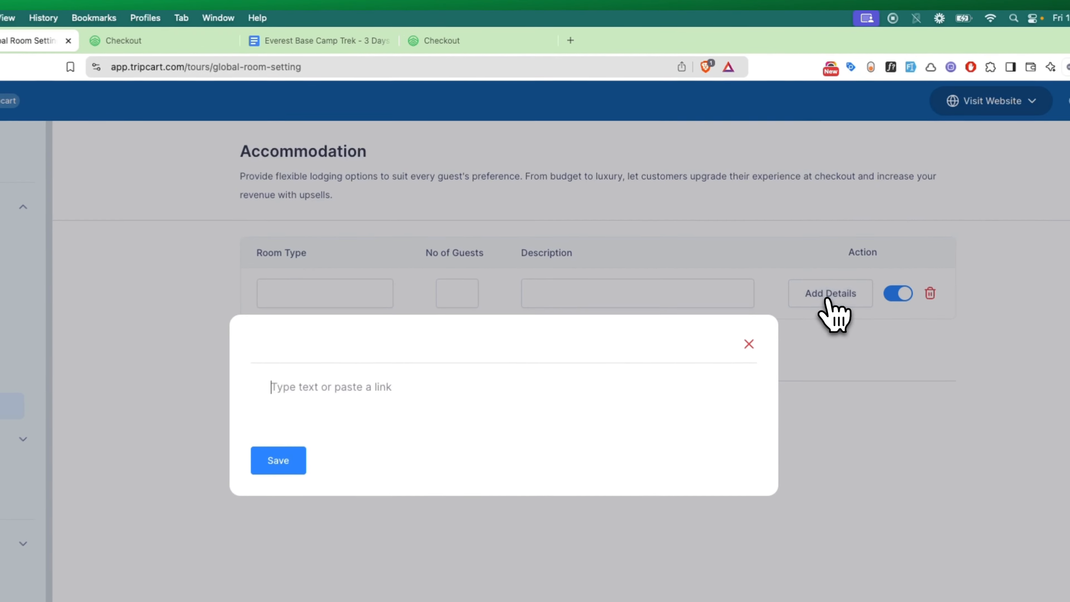
{"action": "left_click", "coordinate": [751, 350]}
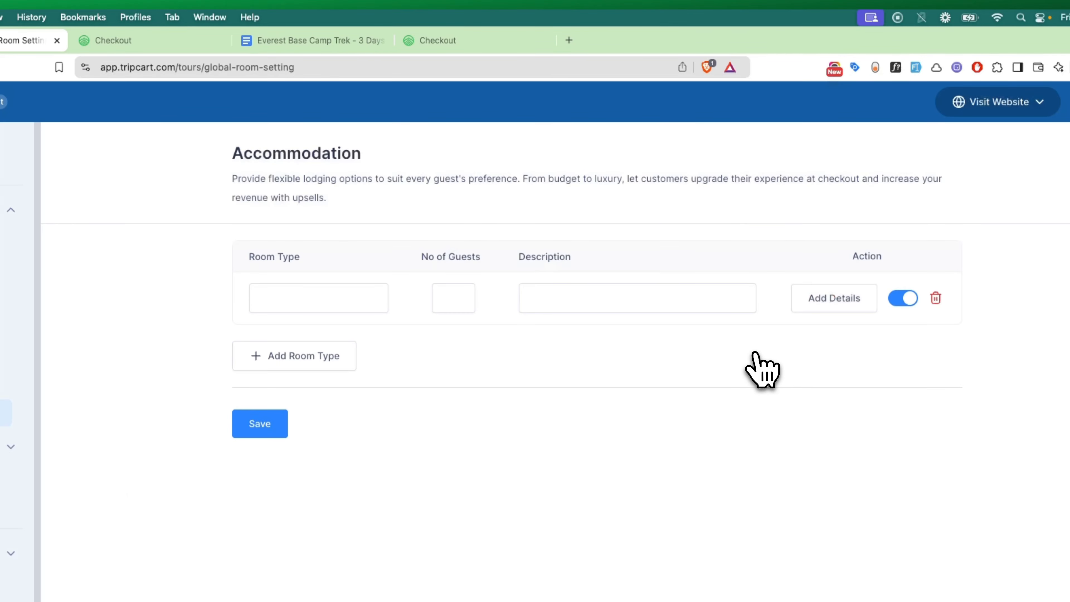
{"action": "left_click", "coordinate": [319, 45]}
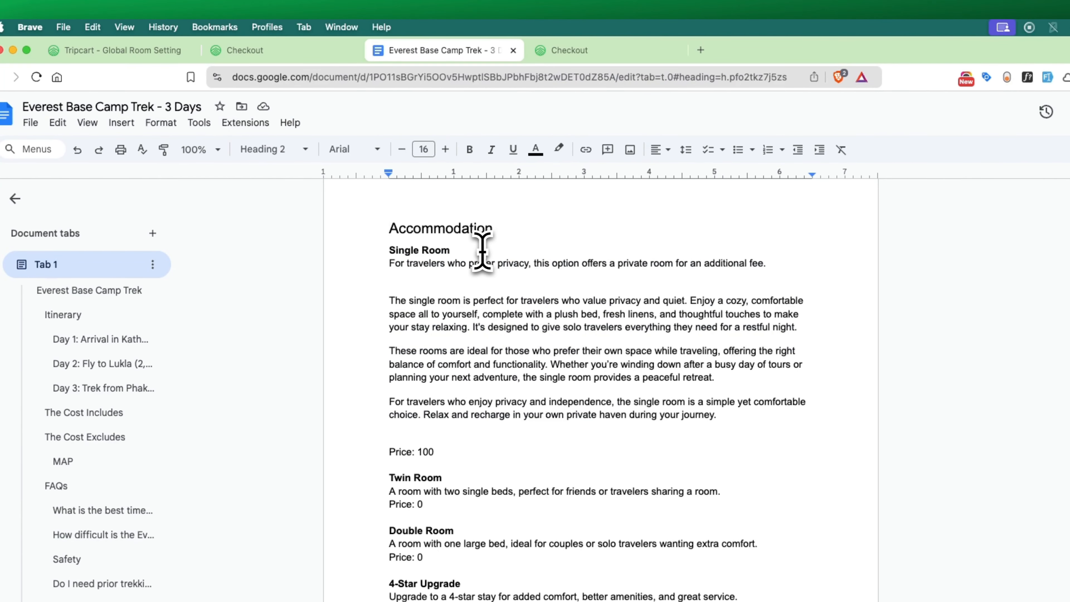
{"action": "left_click_drag", "start_coordinate": [463, 249], "coordinate": [379, 249]}
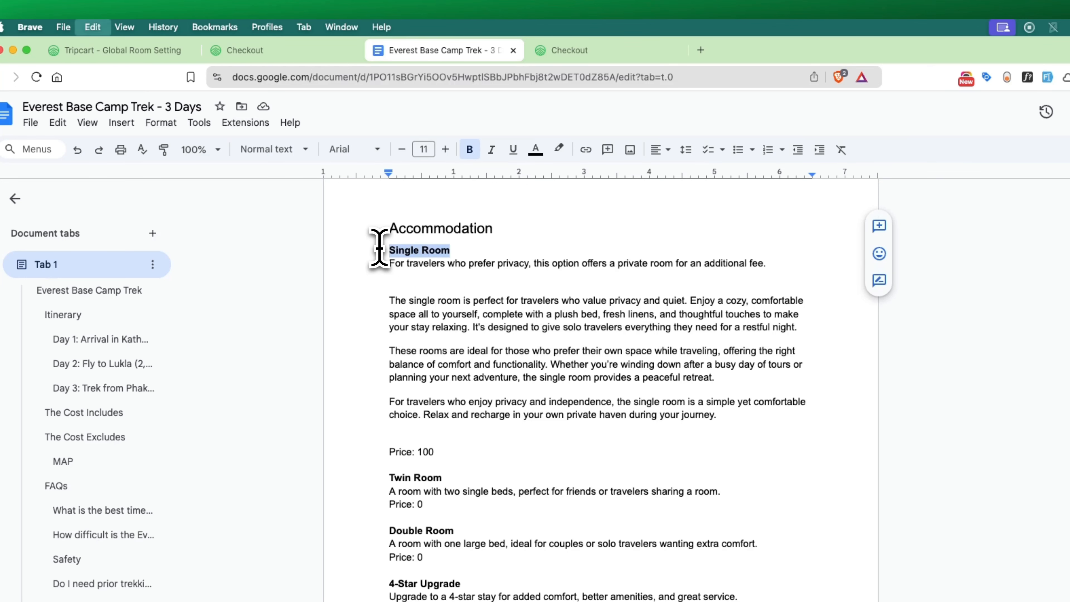
{"action": "left_click", "coordinate": [157, 52]}
{"action": "left_click", "coordinate": [403, 308]}
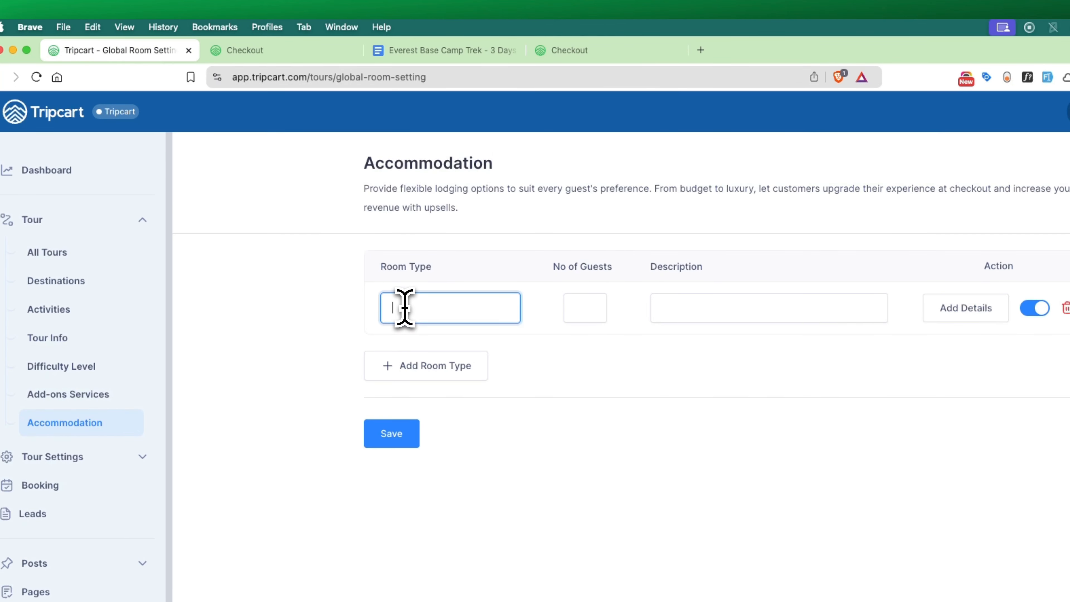
{"action": "key", "text": "Tab"}
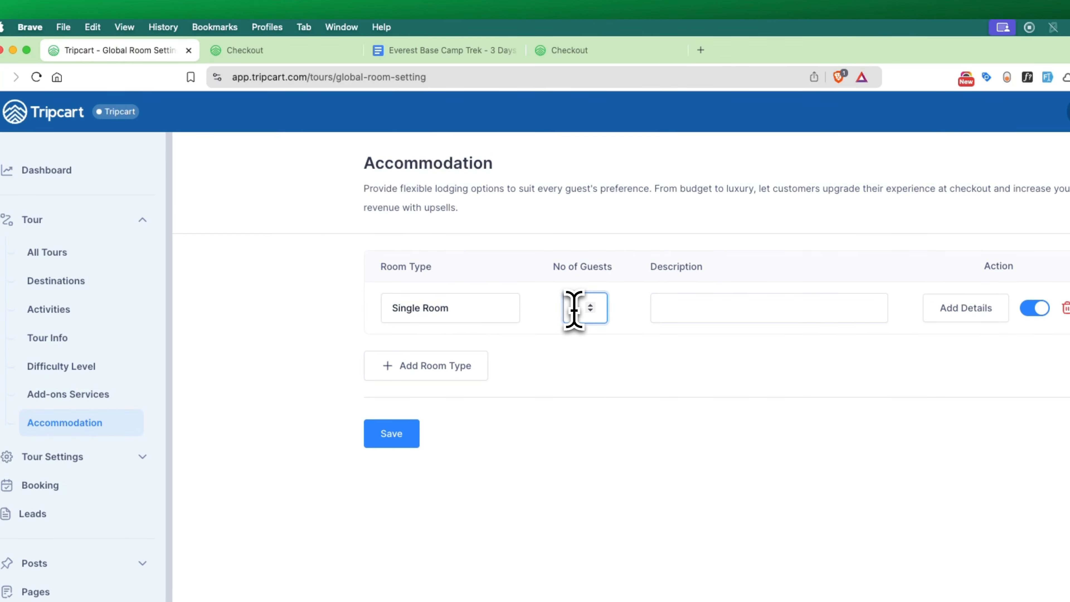
Paste the Single Room's one-line description from the Google Doc into the description field
{"action": "left_click", "coordinate": [385, 52]}
{"action": "triple_click", "coordinate": [498, 263]}
{"action": "key", "text": "cmd+c"}
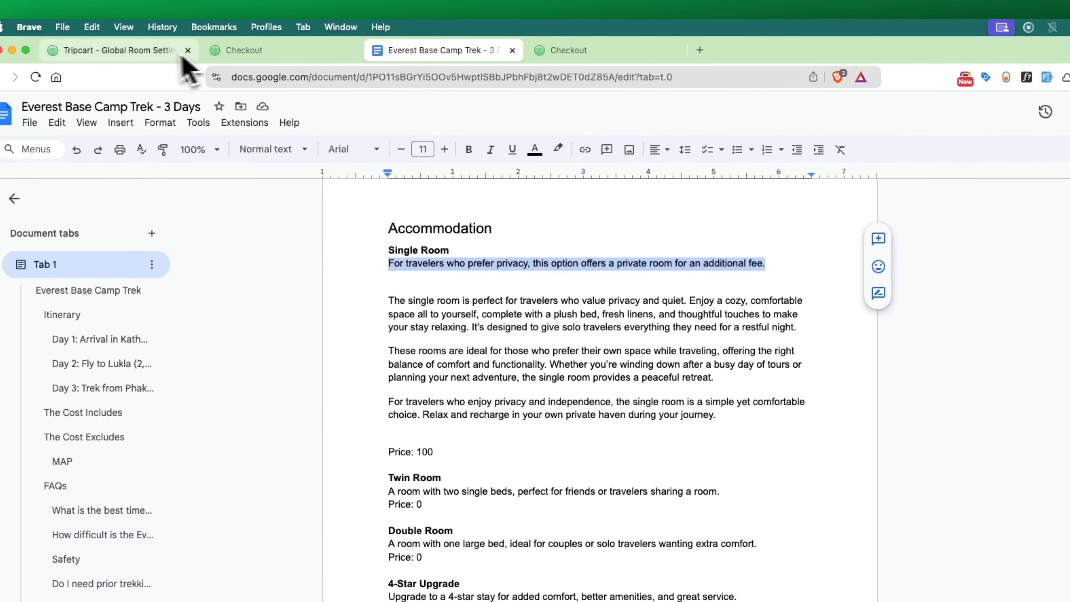
{"action": "left_click", "coordinate": [177, 51]}
{"action": "left_click", "coordinate": [697, 305]}
{"action": "key", "text": "cmd+v"}
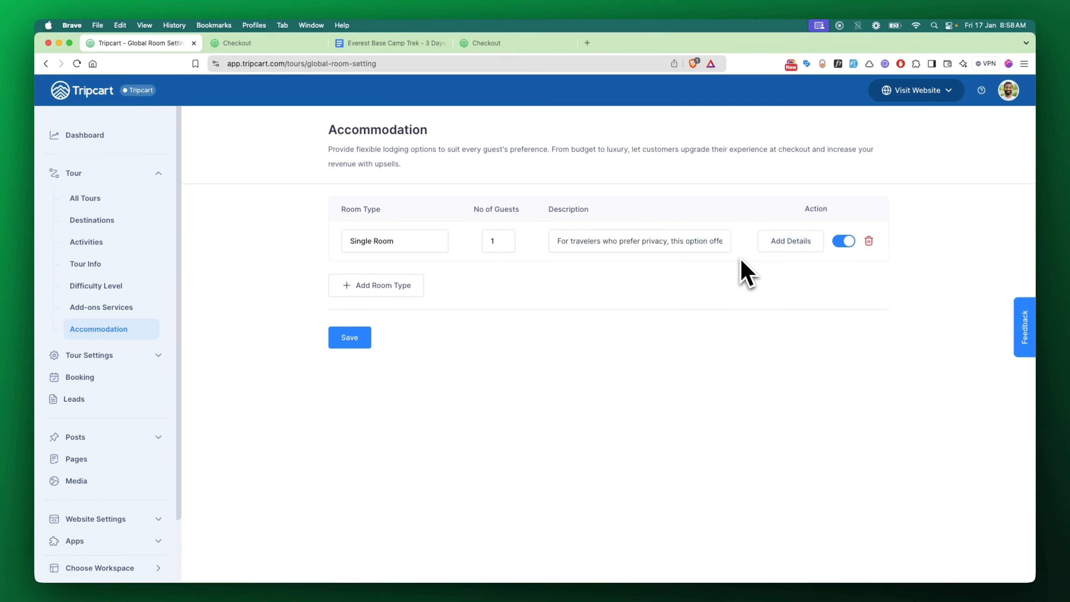
Copy the three Single Room paragraphs and insert the bedroom photo into the room details
{"action": "left_click", "coordinate": [790, 248]}
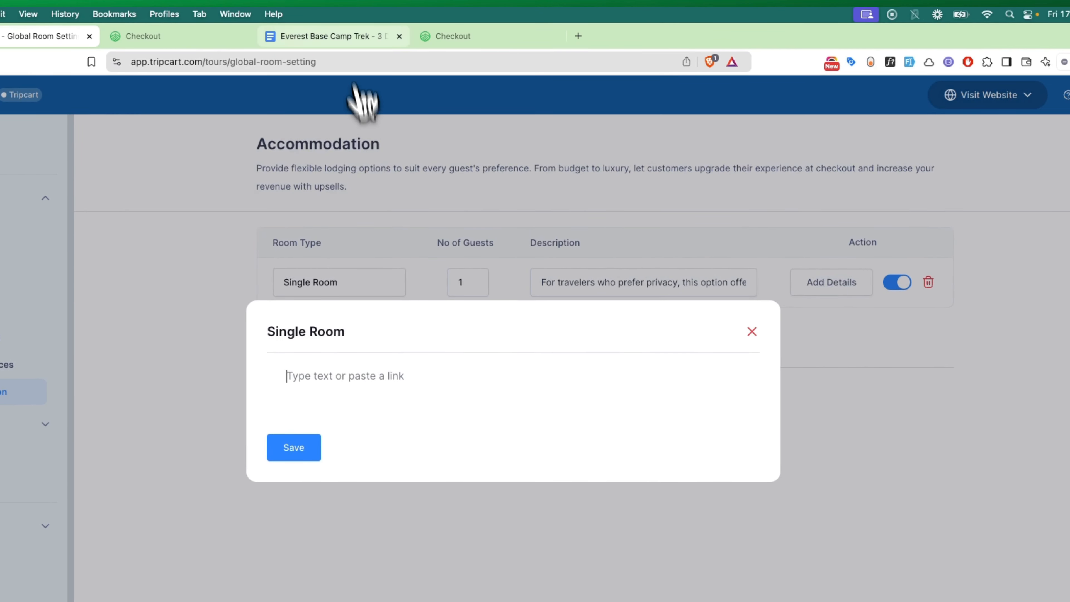
{"action": "left_click", "coordinate": [348, 37]}
{"action": "left_click", "coordinate": [383, 342]}
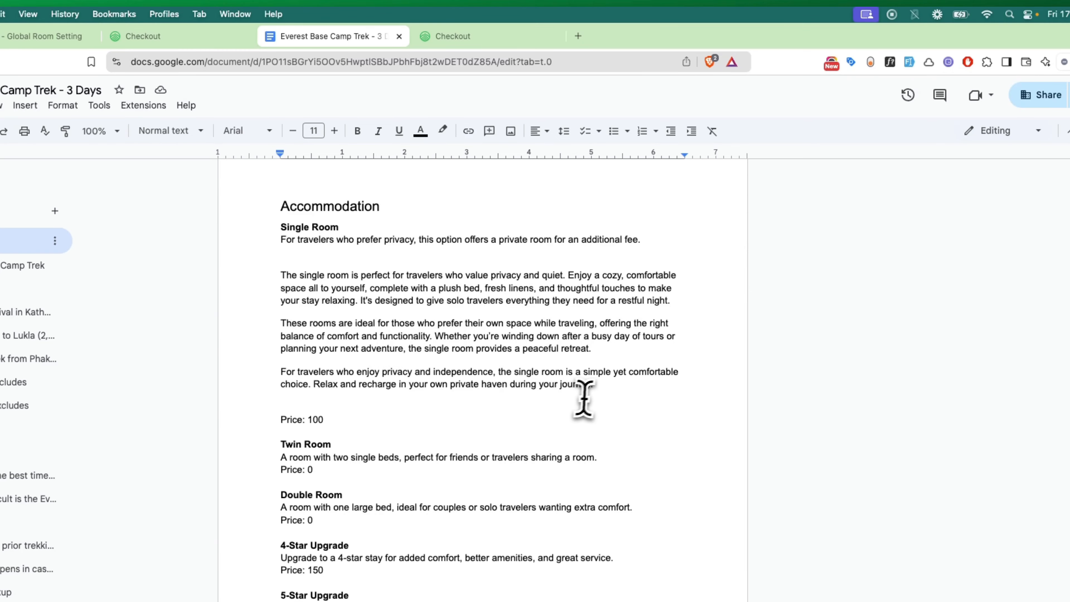
{"action": "left_click_drag", "start_coordinate": [594, 385], "coordinate": [279, 274]}
{"action": "key", "text": "ctrl+c"}
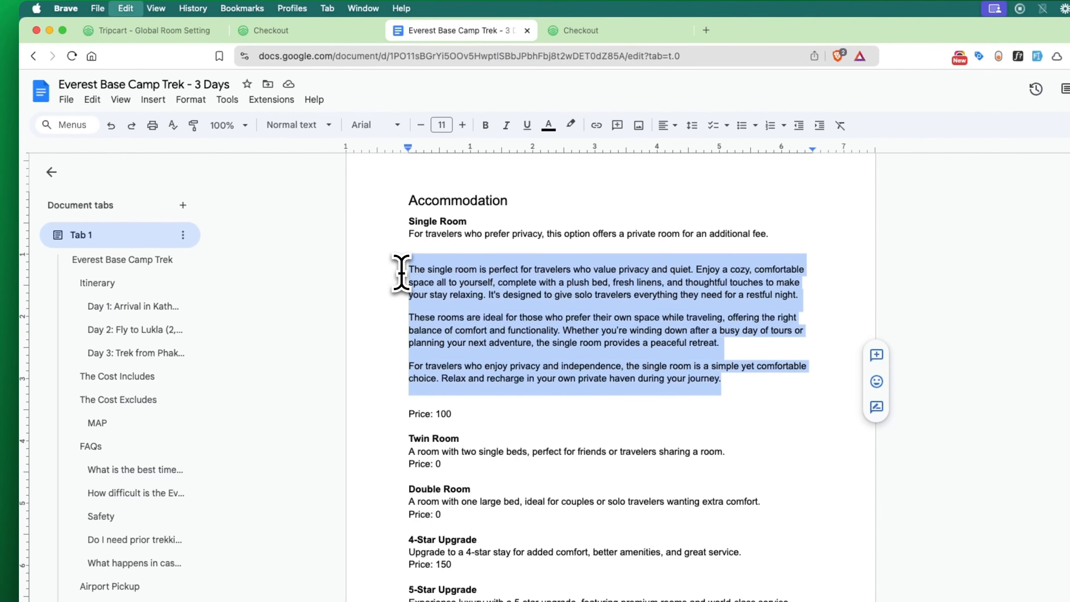
{"action": "left_click", "coordinate": [118, 34]}
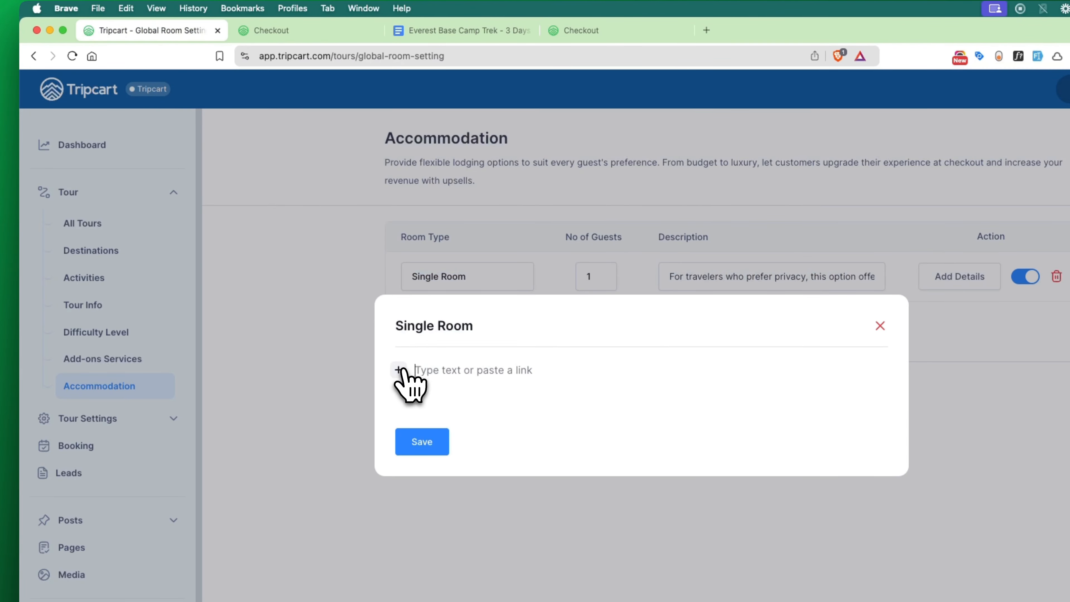
{"action": "left_click", "coordinate": [399, 370]}
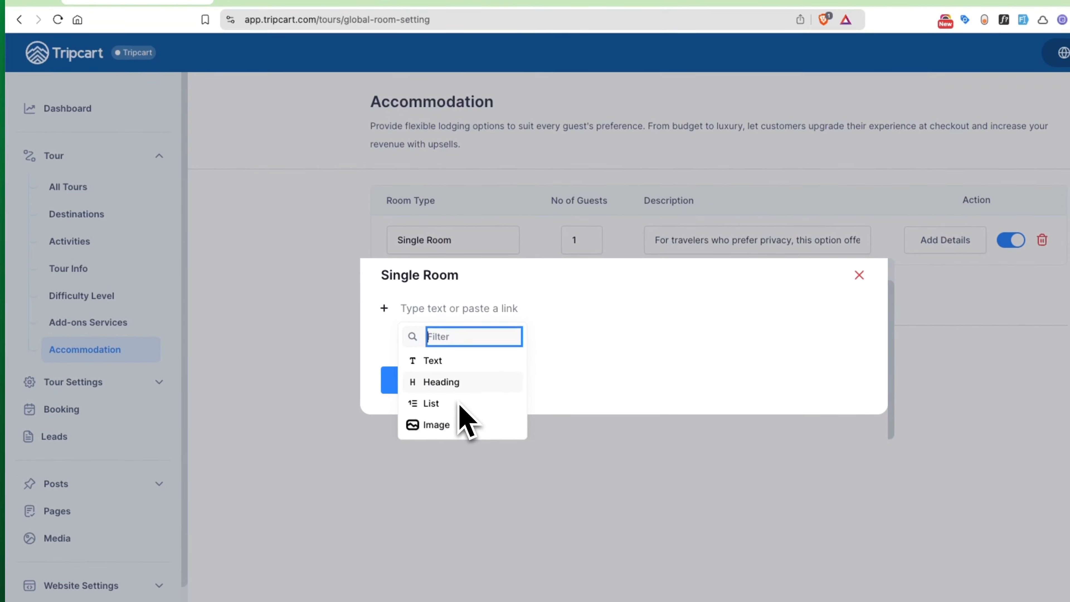
{"action": "left_click", "coordinate": [434, 423]}
{"action": "left_click", "coordinate": [461, 206]}
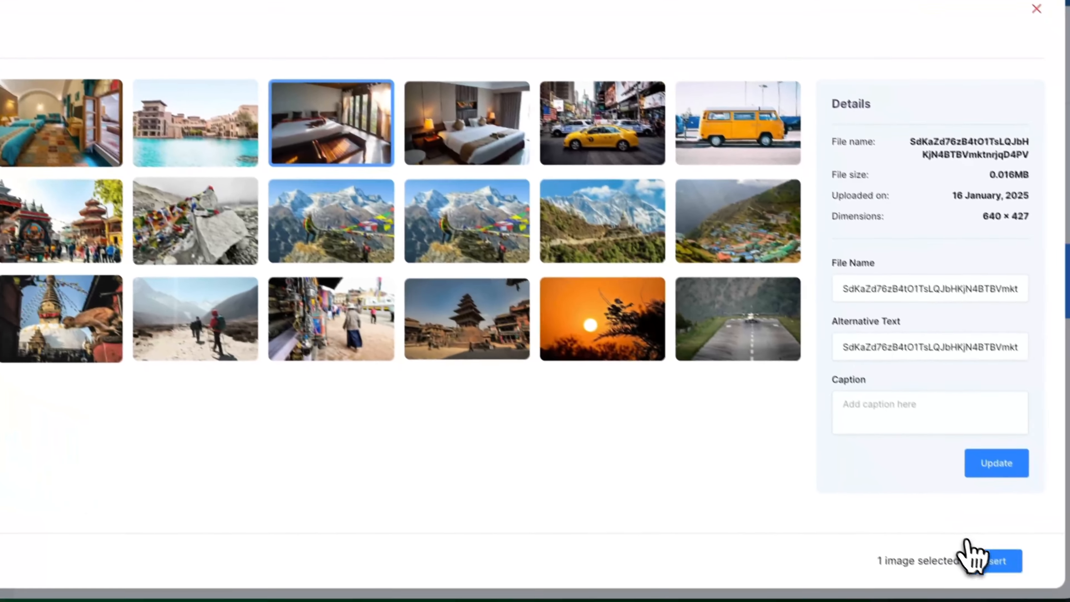
{"action": "left_click", "coordinate": [974, 557]}
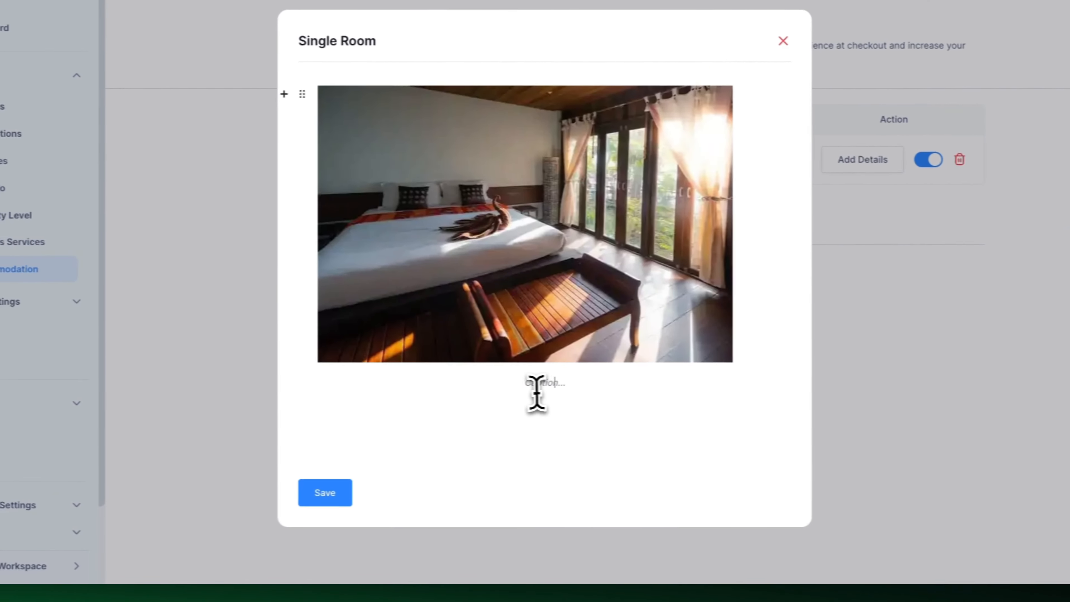
Paste the three paragraphs, add the pool and hotel photo before the last one, and save
{"action": "left_click", "coordinate": [424, 430]}
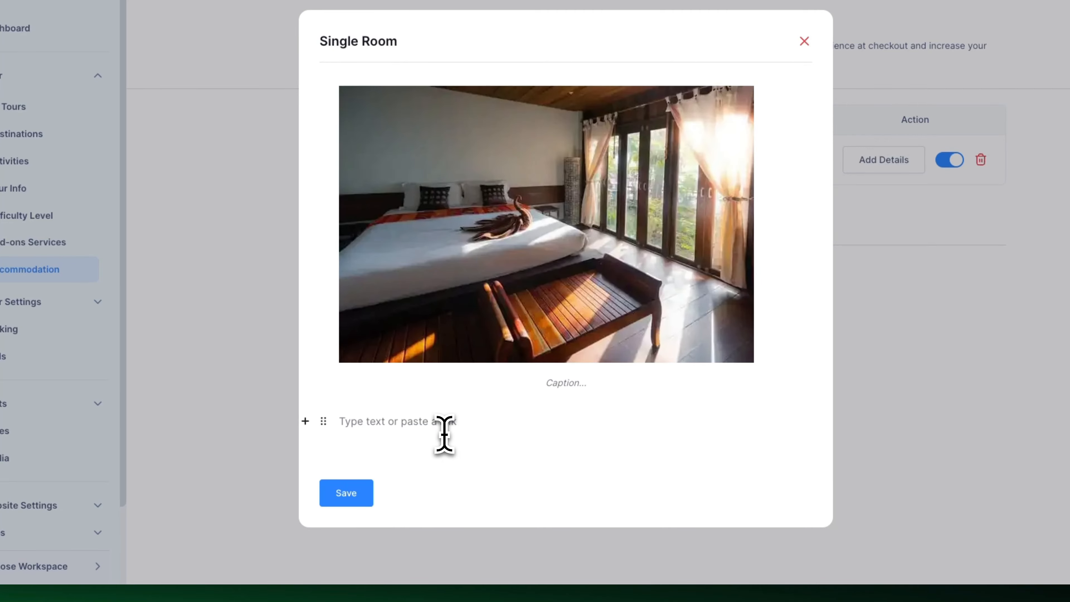
{"action": "key", "text": "ctrl+v"}
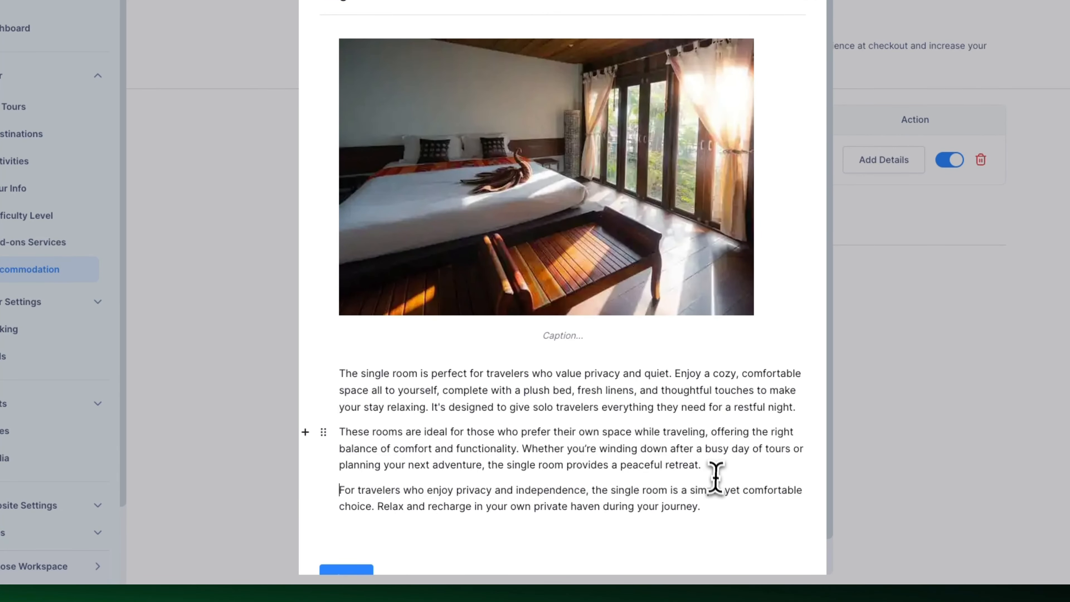
{"action": "left_click", "coordinate": [710, 466]}
{"action": "key", "text": "Return"}
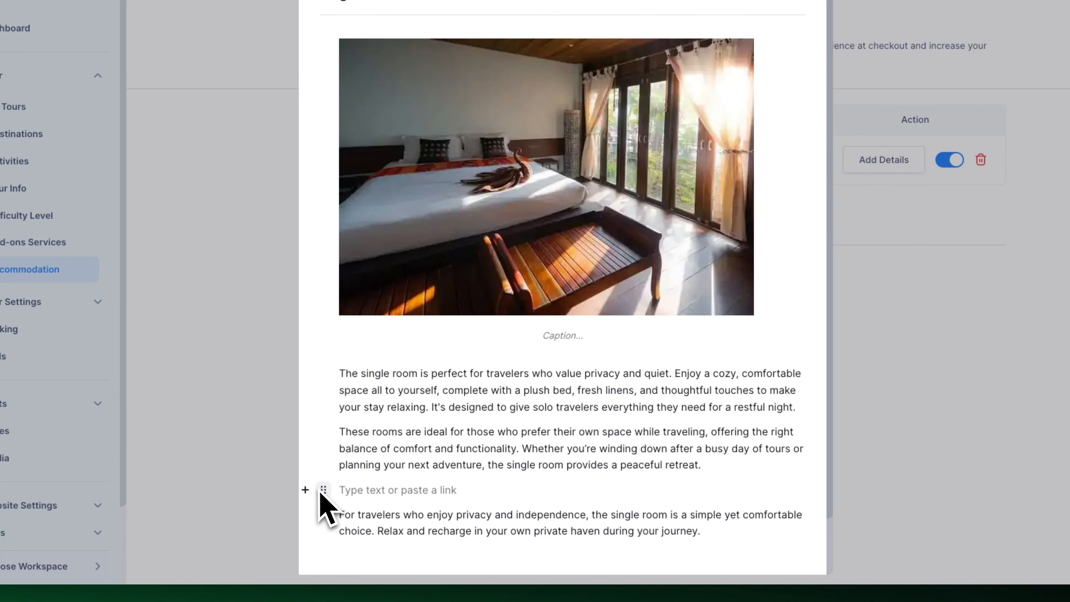
{"action": "left_click", "coordinate": [305, 490]}
{"action": "left_click", "coordinate": [342, 460]}
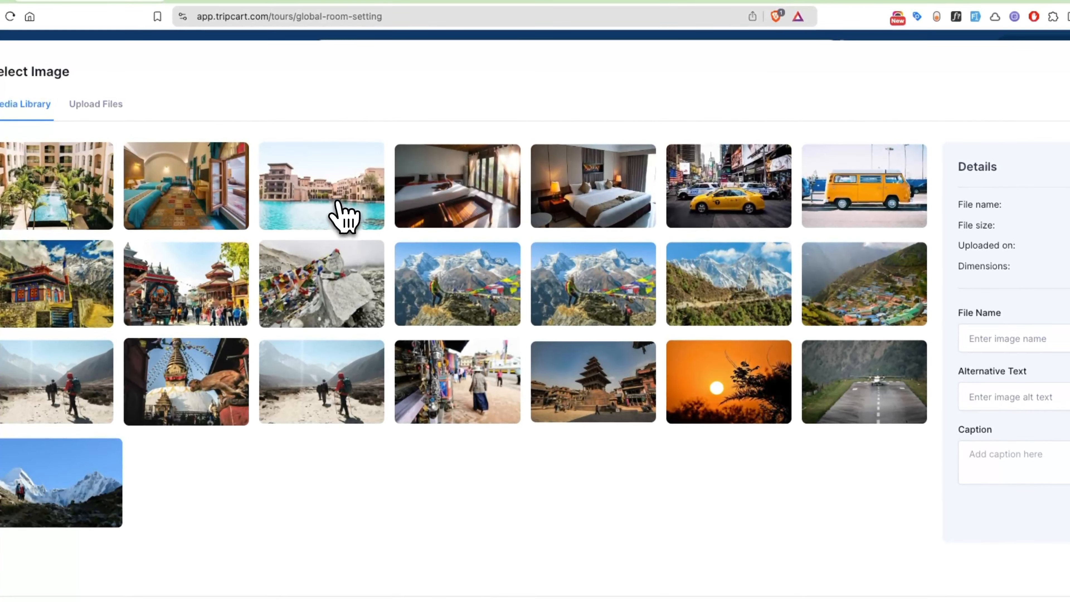
{"action": "left_click", "coordinate": [333, 171]}
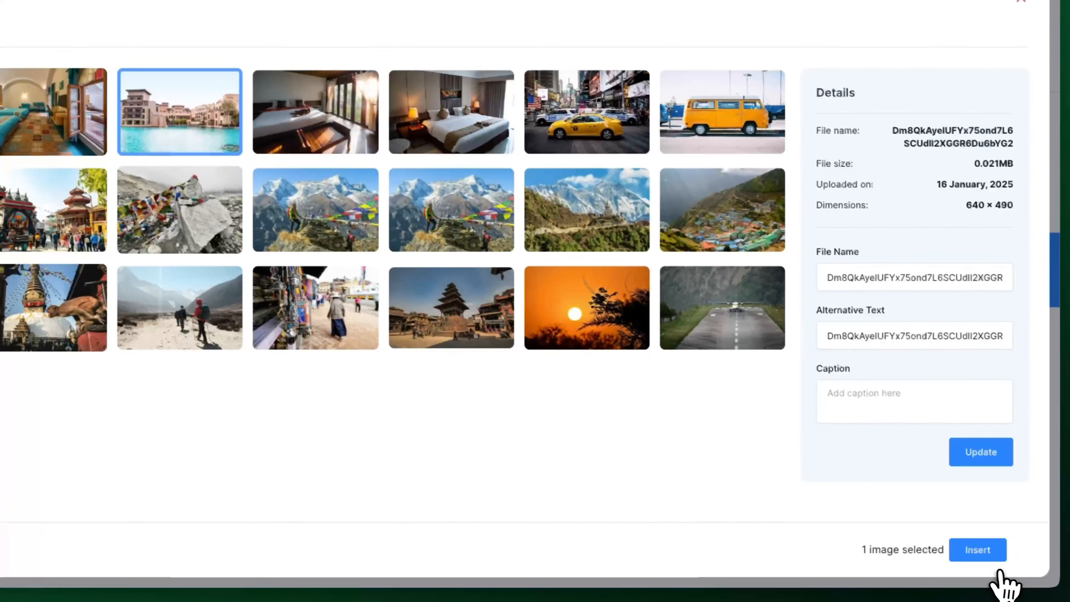
{"action": "left_click", "coordinate": [1047, 590]}
{"action": "scroll", "coordinate": [645, 430], "scroll_direction": "down", "scroll_amount": 10}
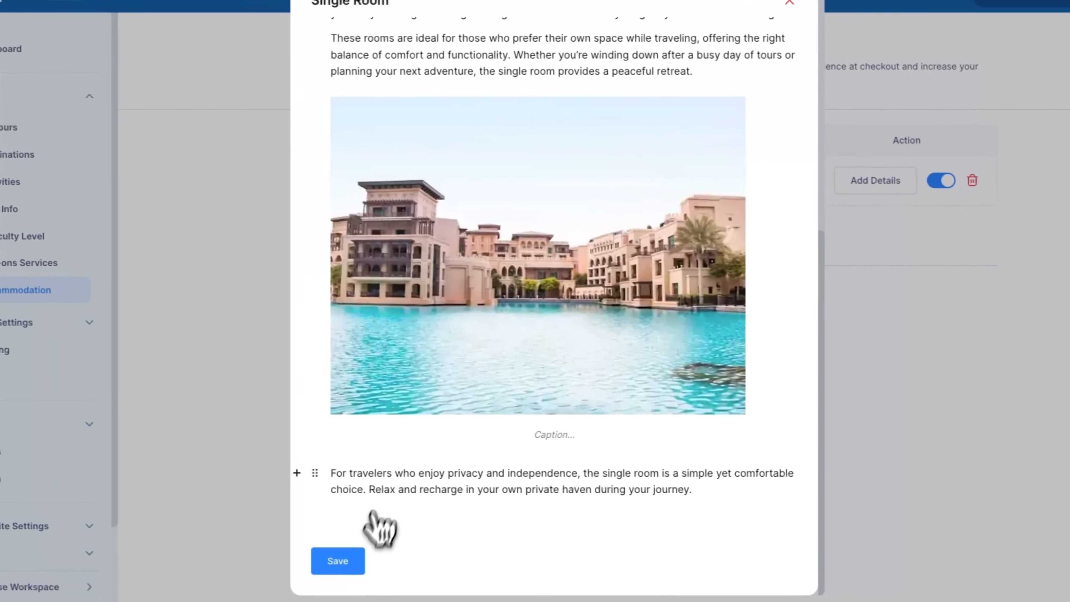
{"action": "left_click", "coordinate": [208, 538]}
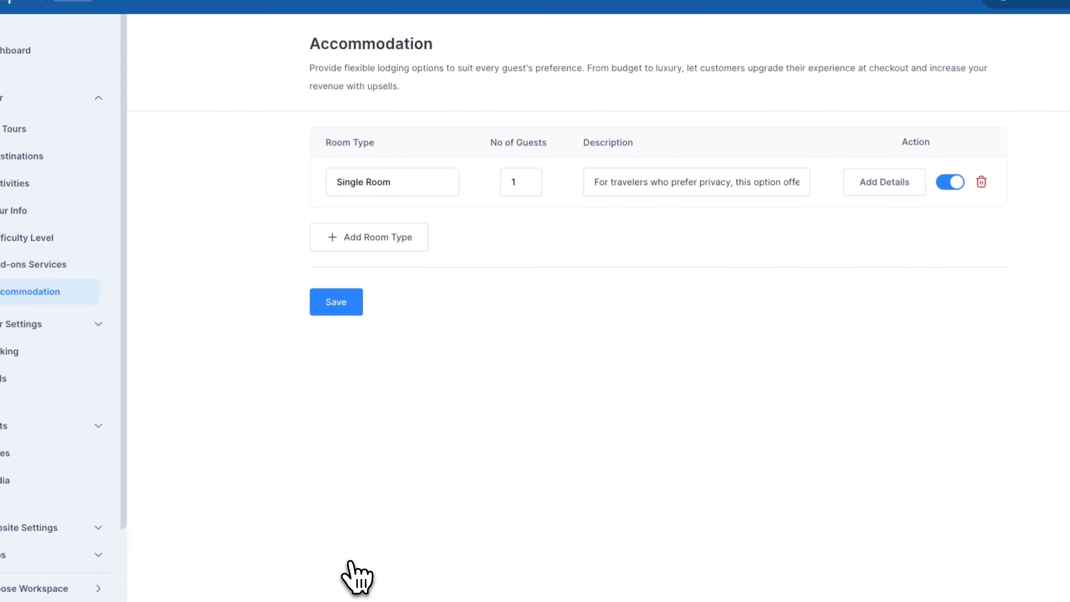
Add a second room row named Twin Room, copied from the Google Doc heading
{"action": "left_click", "coordinate": [376, 241]}
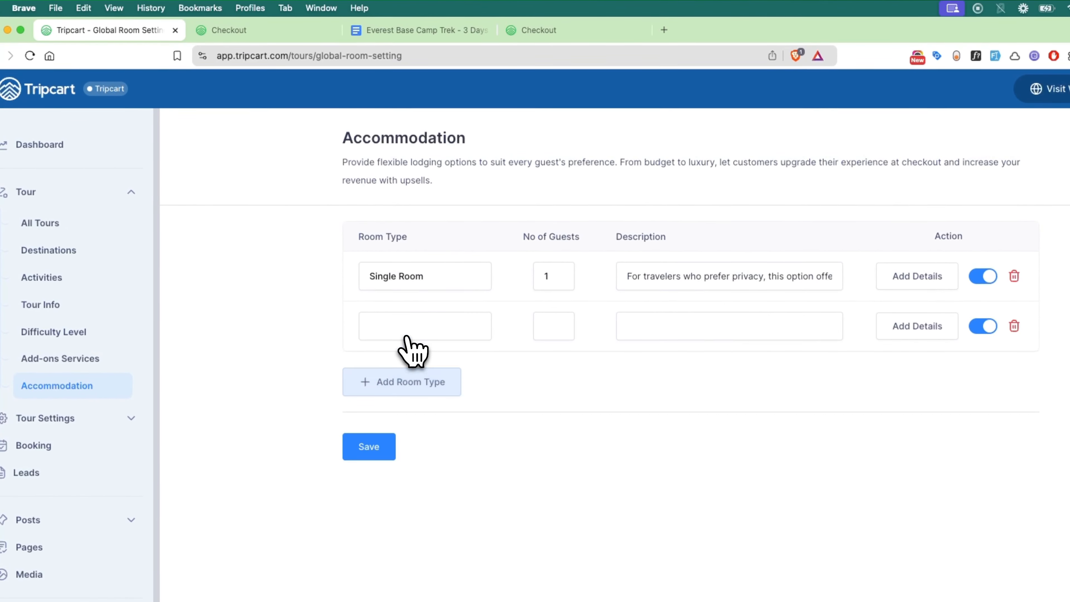
{"action": "left_click", "coordinate": [405, 29]}
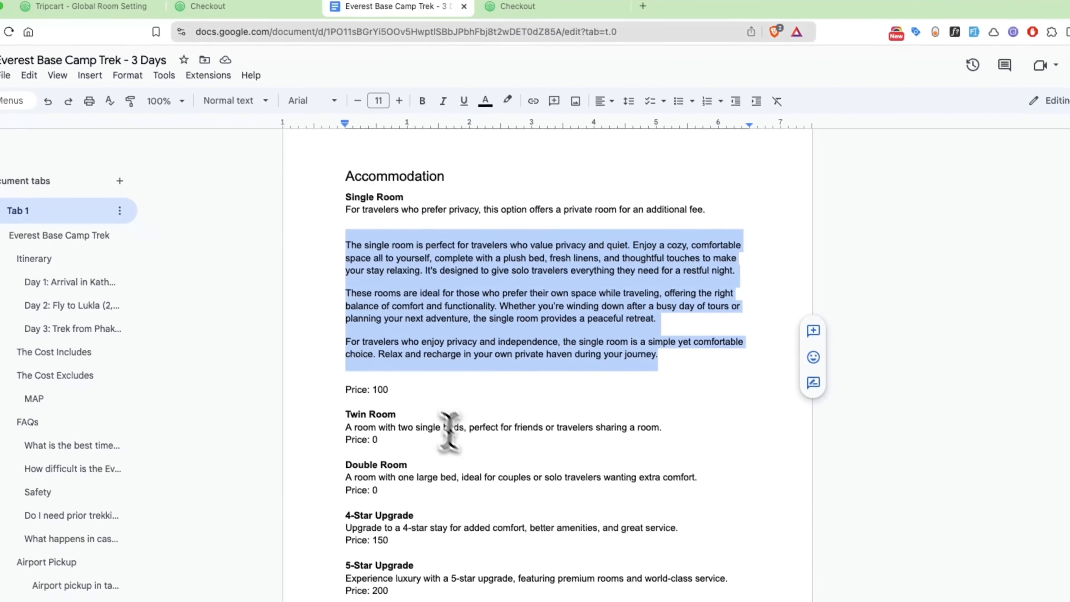
{"action": "left_click_drag", "start_coordinate": [404, 414], "coordinate": [321, 415]}
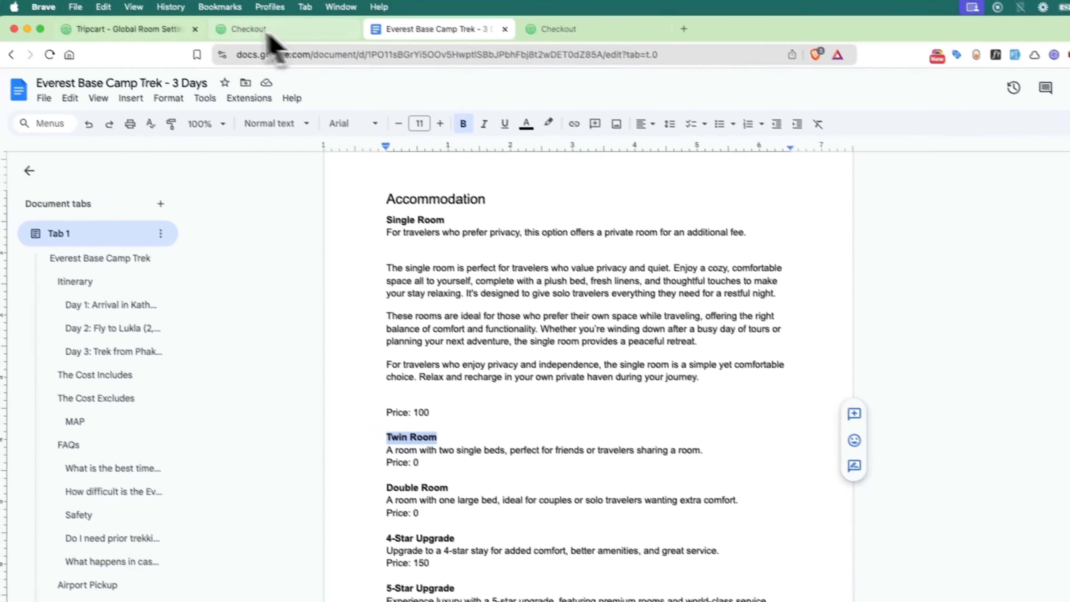
{"action": "left_click", "coordinate": [130, 2]}
{"action": "left_click", "coordinate": [399, 312]}
Paste the Twin Room description, set 2 guests, and complete rooms through the 5-Star Upgrade
{"action": "left_click", "coordinate": [463, 40]}
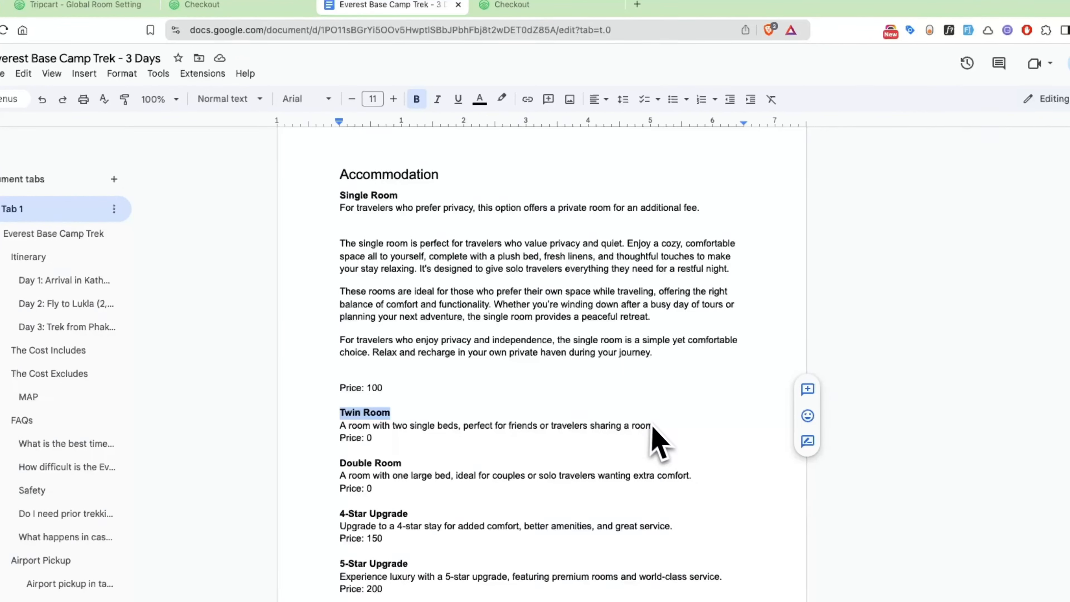
{"action": "left_click_drag", "start_coordinate": [653, 425], "coordinate": [437, 426]}
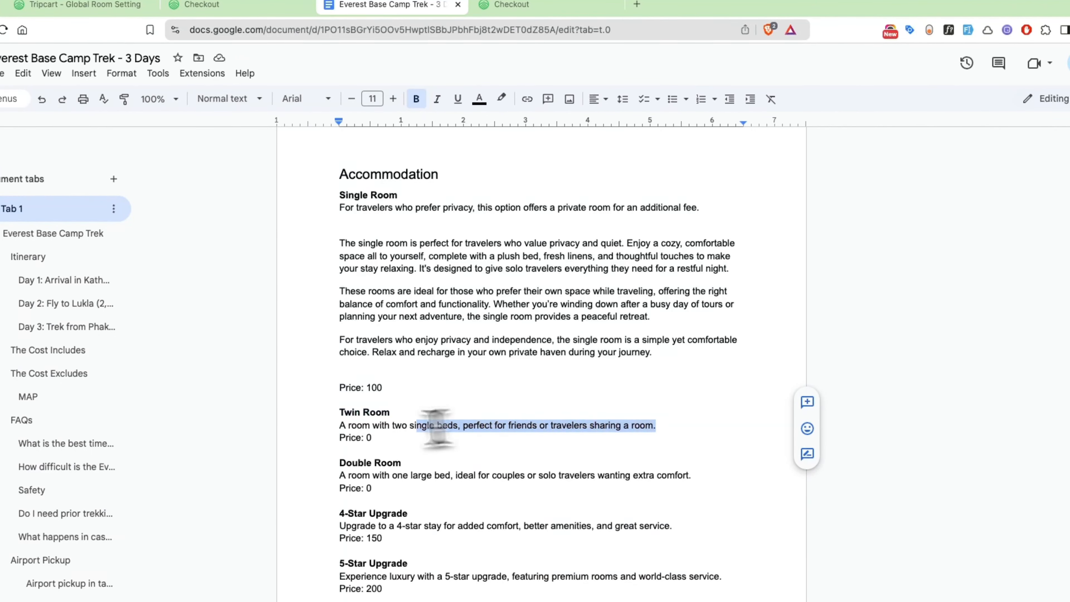
{"action": "left_click", "coordinate": [136, 4]}
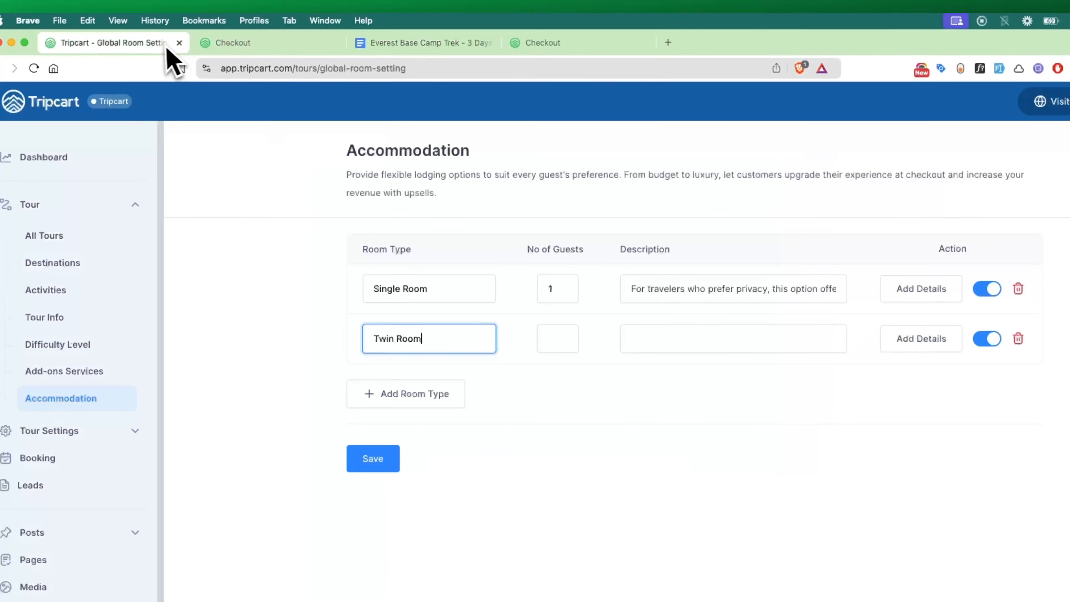
{"action": "left_click", "coordinate": [650, 337]}
{"action": "type", "text": "A room with two single beds, perfect for friends or travelers sharing a room."}
{"action": "left_click", "coordinate": [565, 342]}
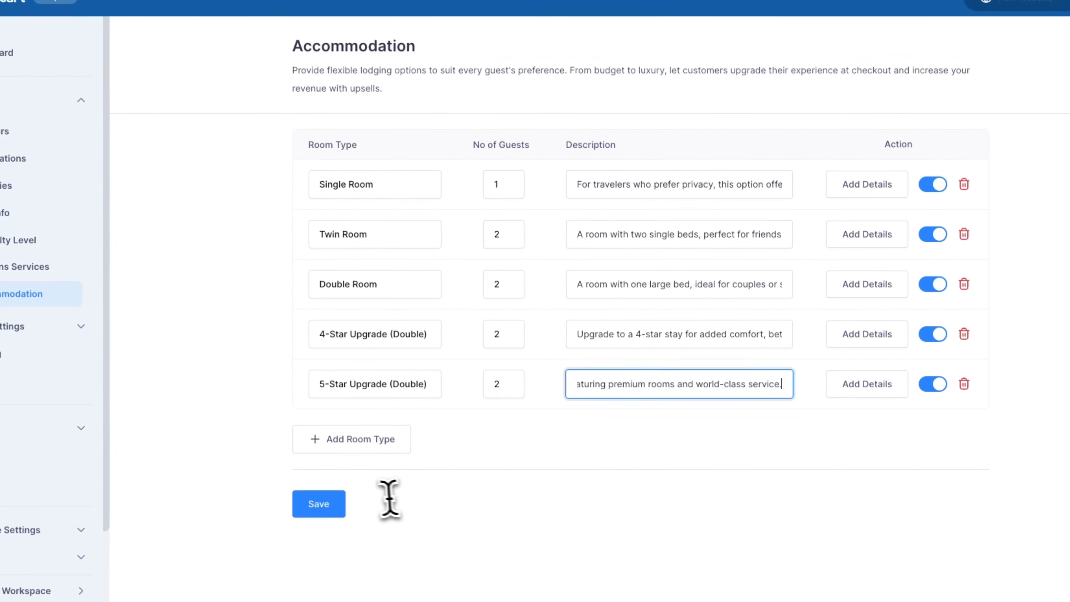
{"action": "left_click", "coordinate": [327, 500]}
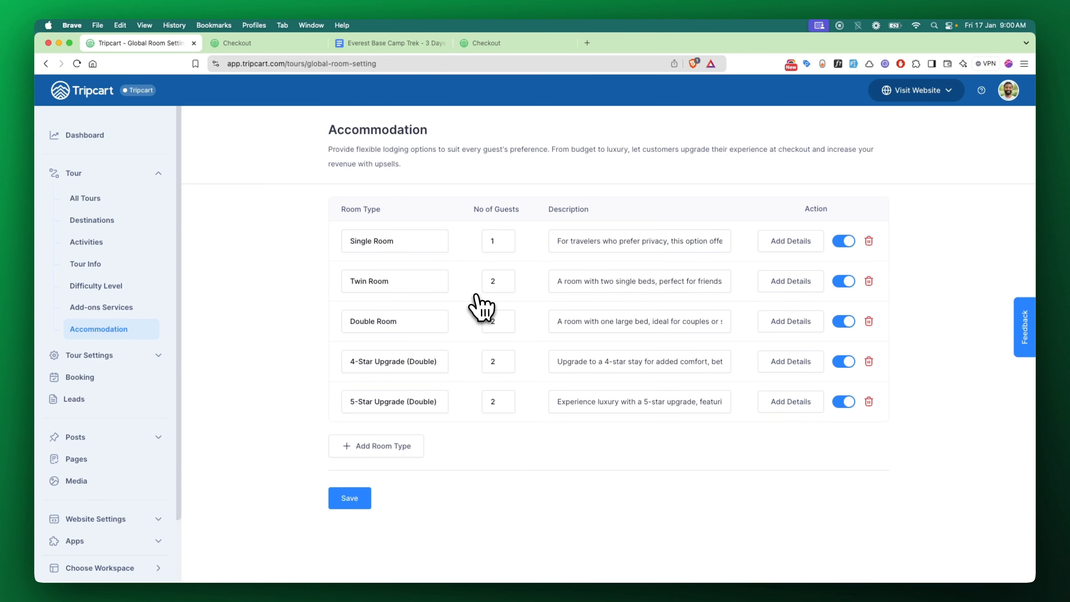
Open Everest Base Camp Trek from the All Tours list in the tour editor
{"action": "left_click", "coordinate": [99, 198]}
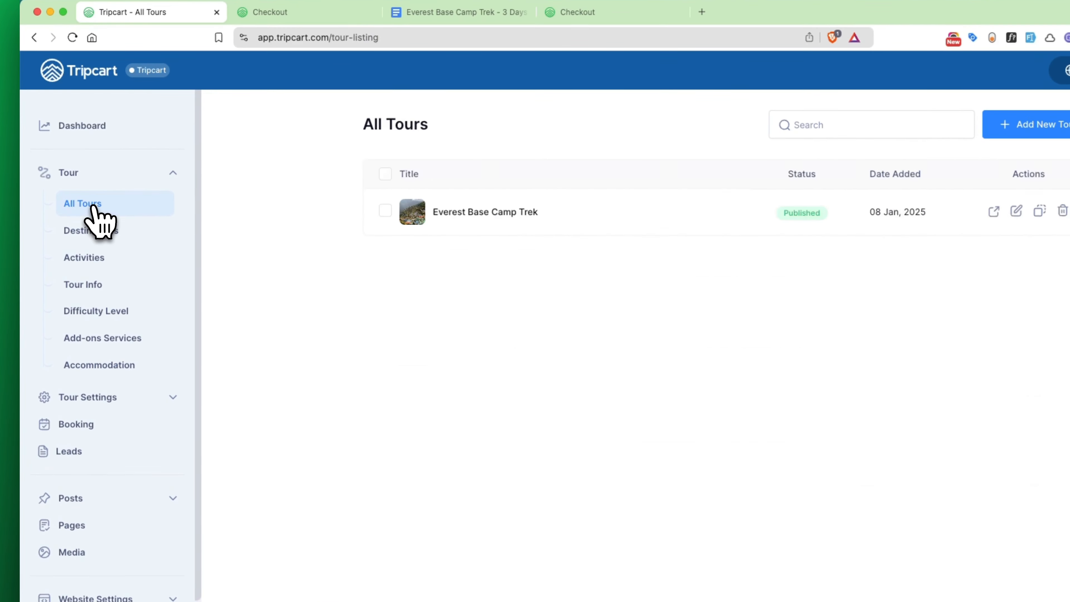
{"action": "left_click", "coordinate": [487, 215]}
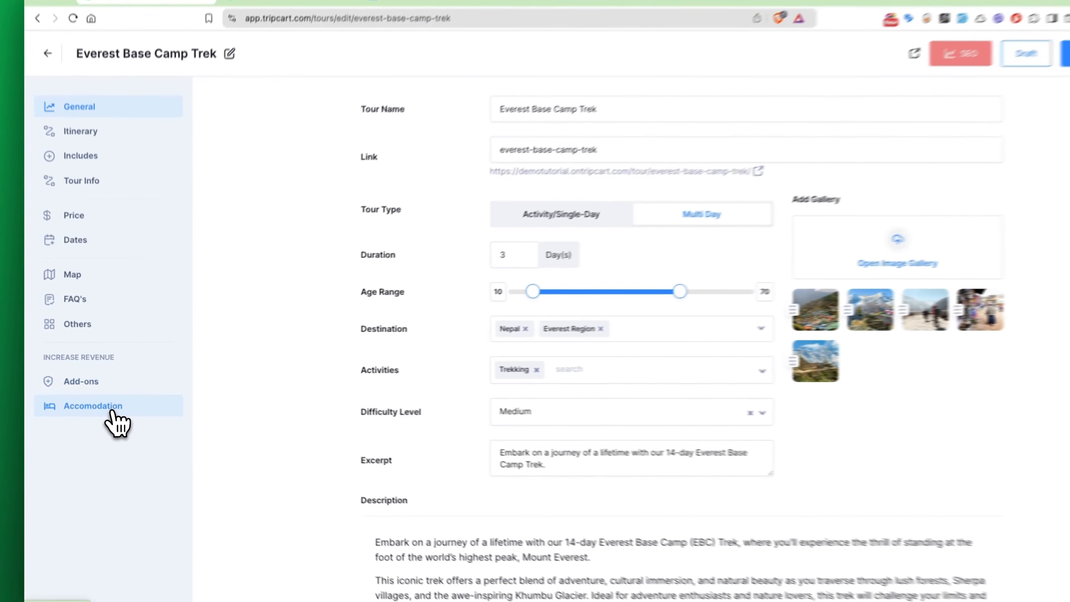
Show the Everest trek's Accommodation prices and read the note's $200 twin and $100 per-person examples
{"action": "left_click", "coordinate": [111, 402]}
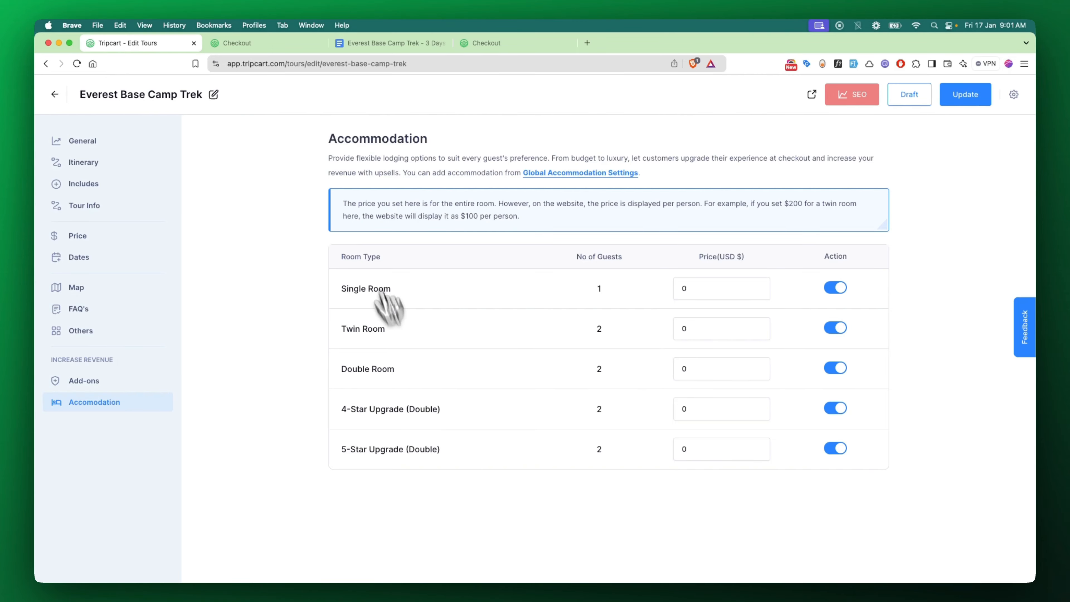
{"action": "left_click_drag", "start_coordinate": [345, 205], "coordinate": [552, 218]}
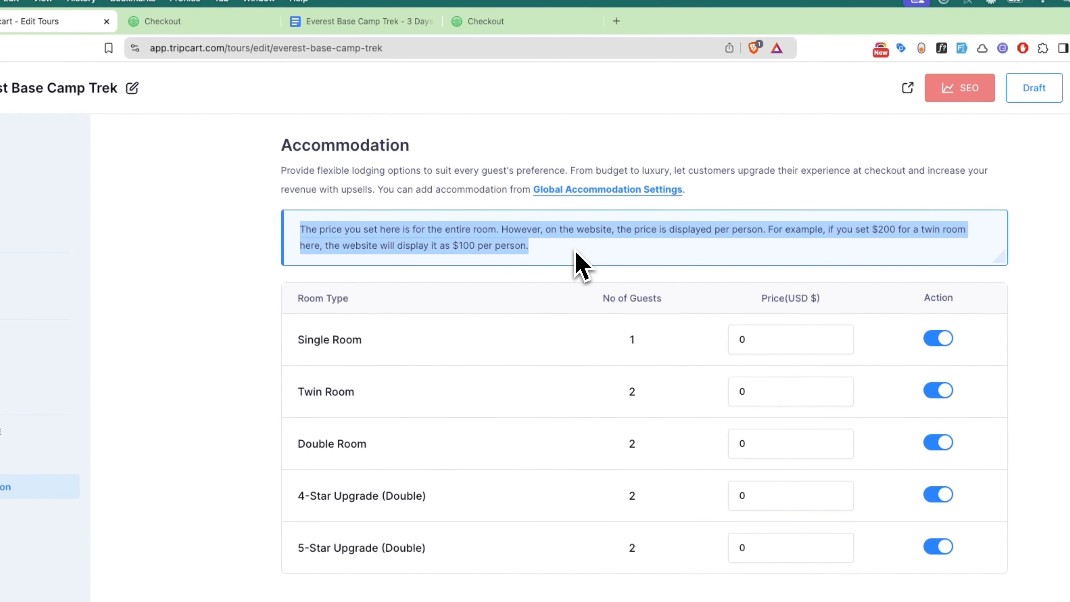
{"action": "left_click", "coordinate": [553, 220]}
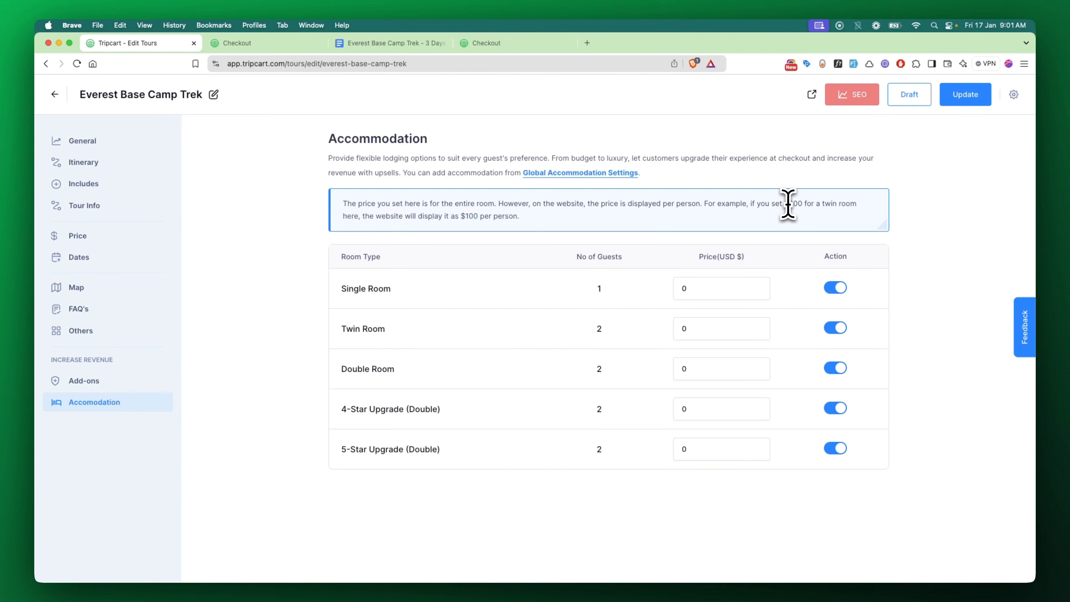
{"action": "left_click_drag", "start_coordinate": [789, 204], "coordinate": [866, 207]}
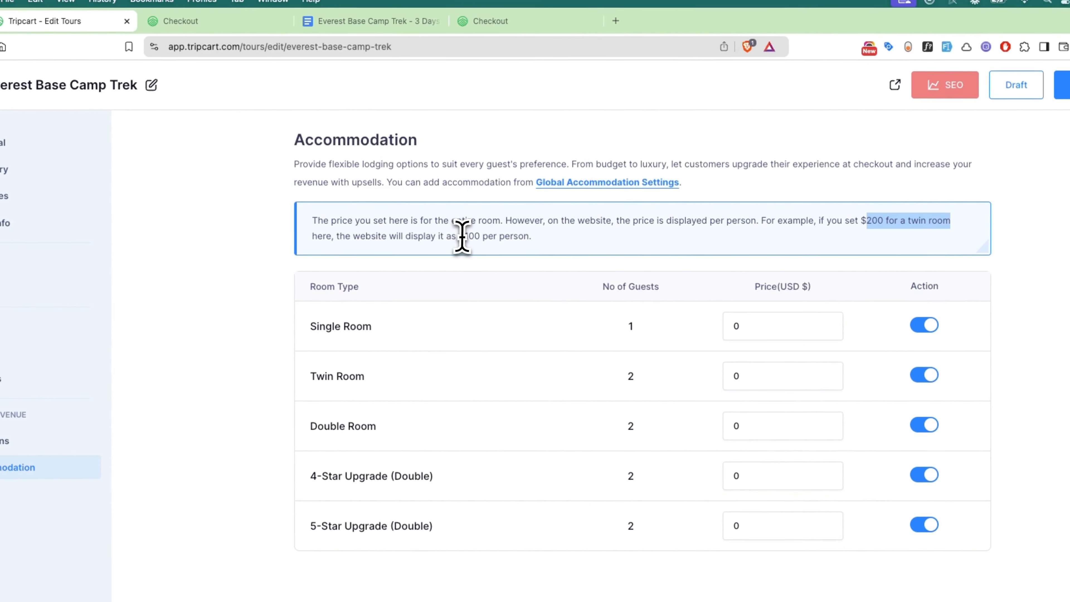
{"action": "left_click_drag", "start_coordinate": [394, 243], "coordinate": [564, 245]}
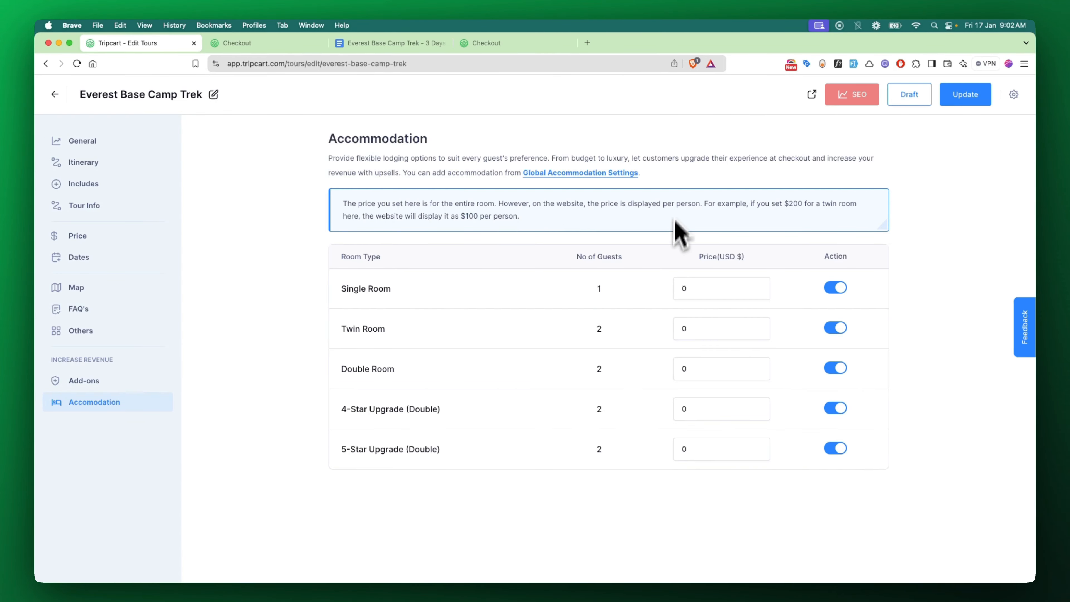
Enter 100 as the Twin Room price, clear it again, and switch to the trek's Google Doc
{"action": "left_click", "coordinate": [691, 327]}
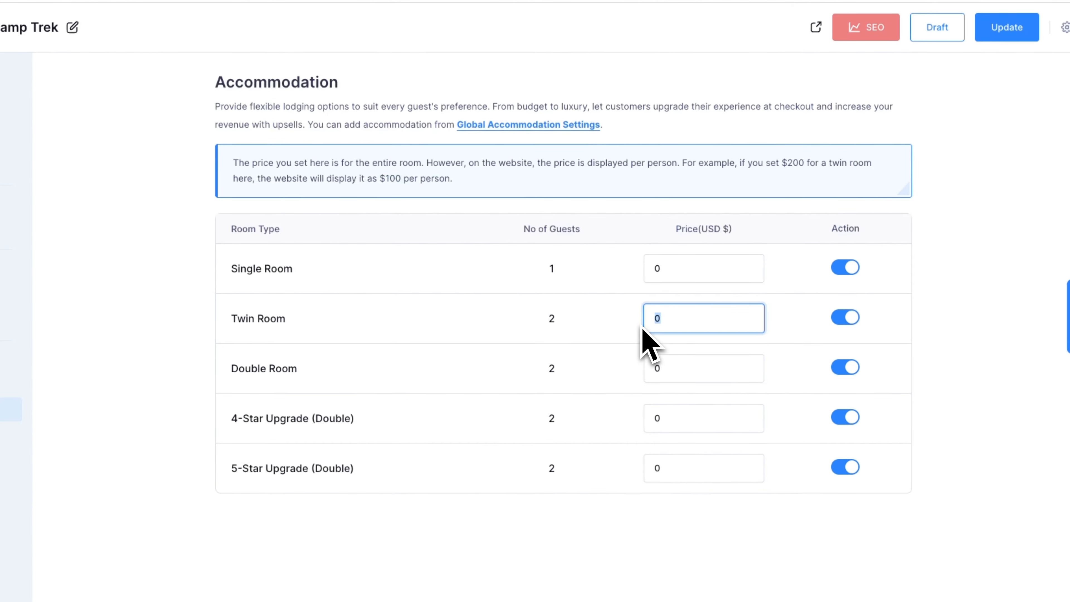
{"action": "type", "text": "1"}
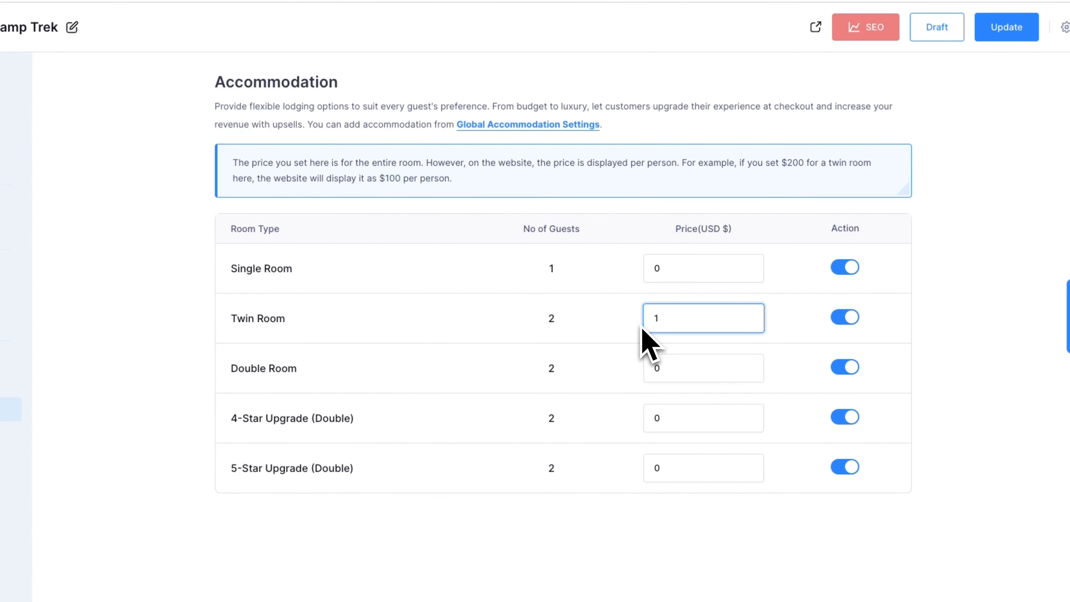
{"action": "type", "text": "00"}
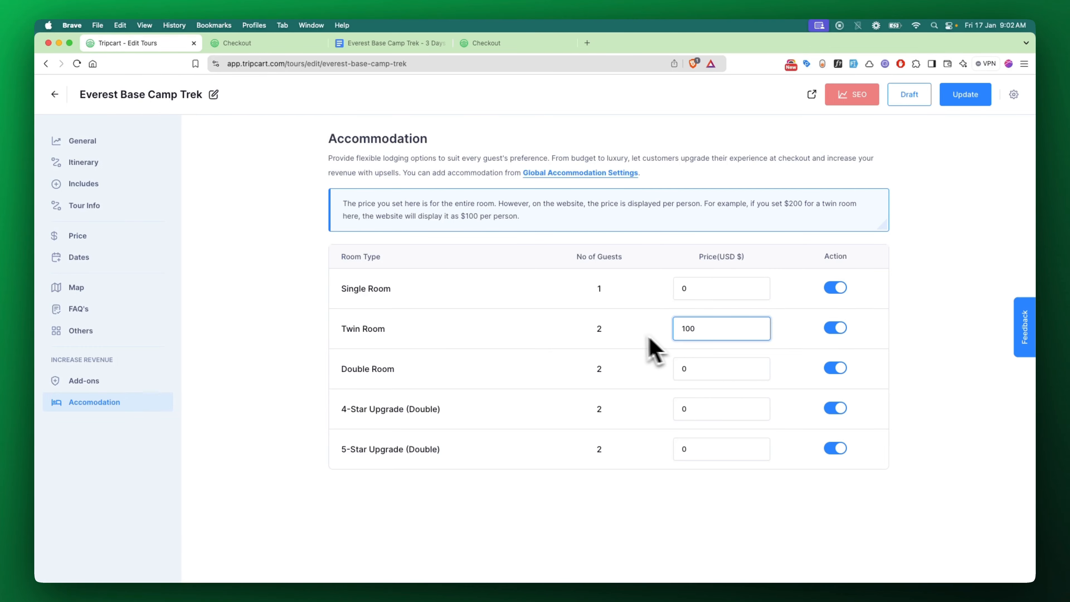
{"action": "double_click", "coordinate": [623, 334]}
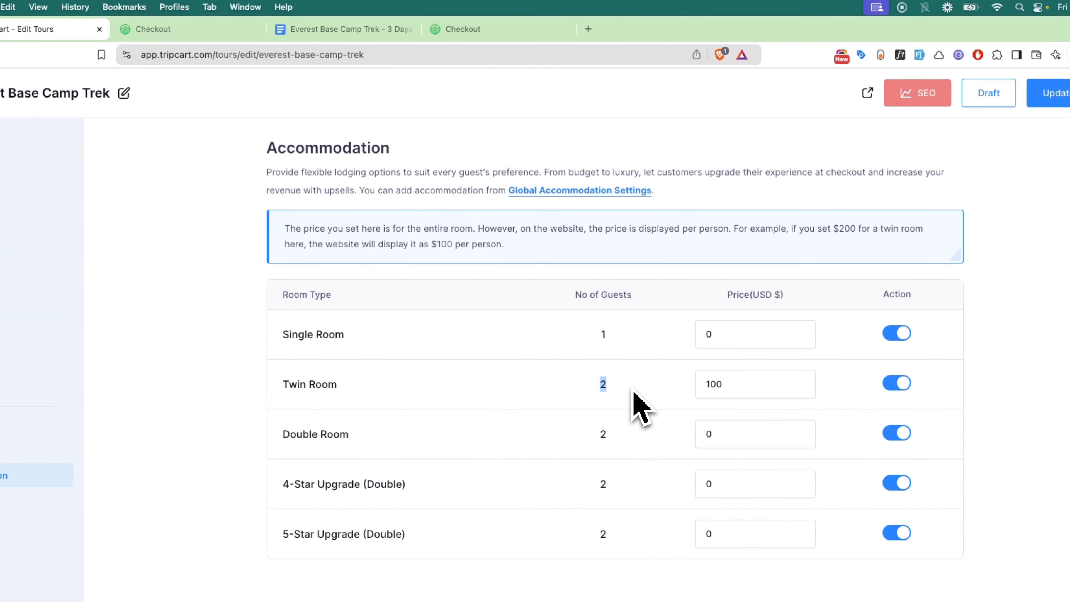
{"action": "left_click", "coordinate": [721, 384]}
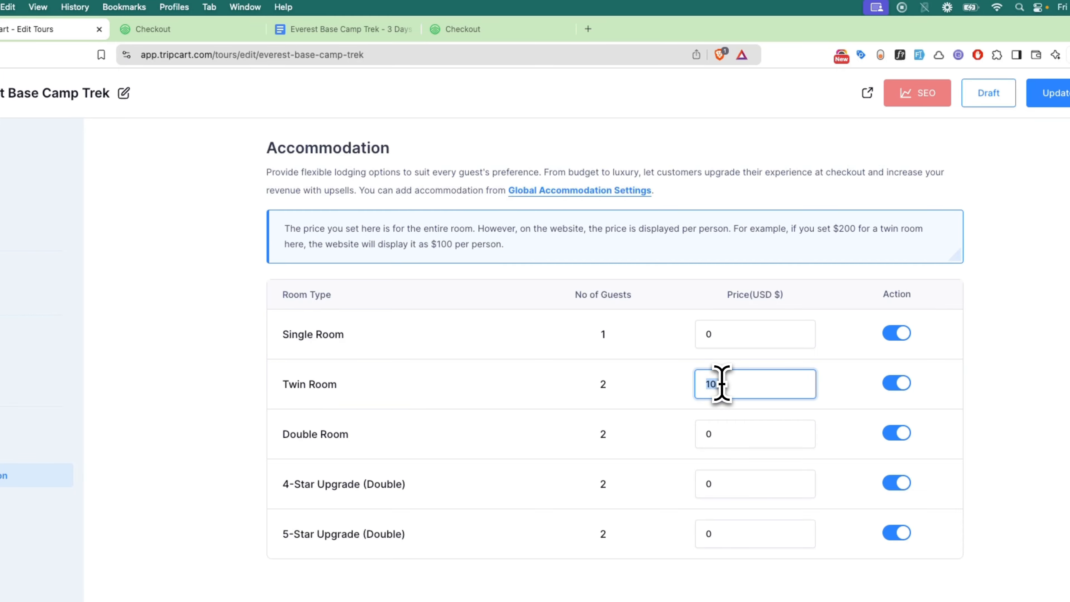
{"action": "left_click", "coordinate": [722, 339]}
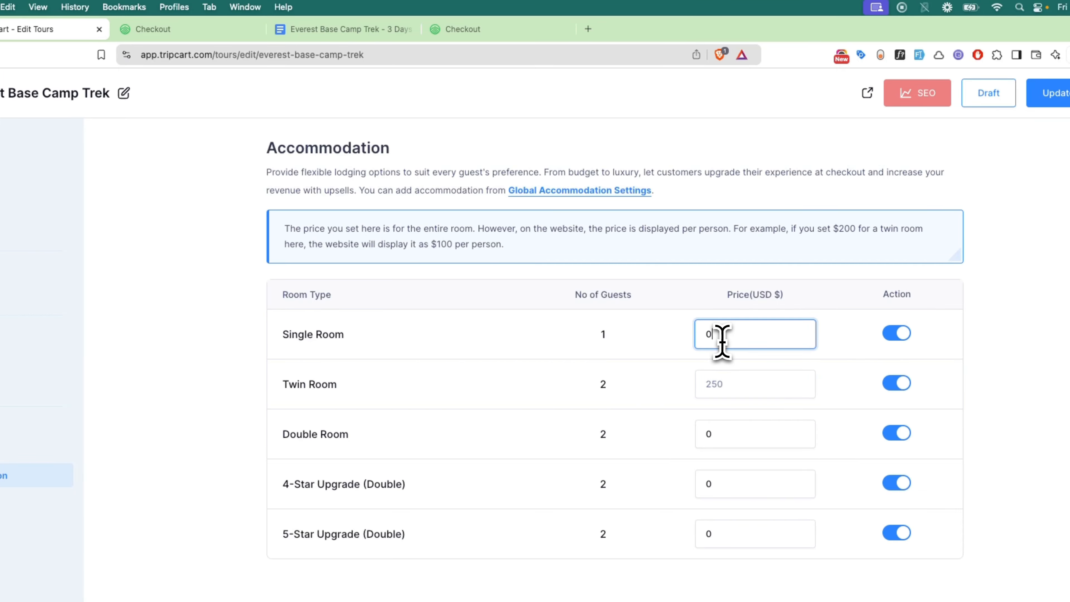
{"action": "left_click", "coordinate": [365, 29]}
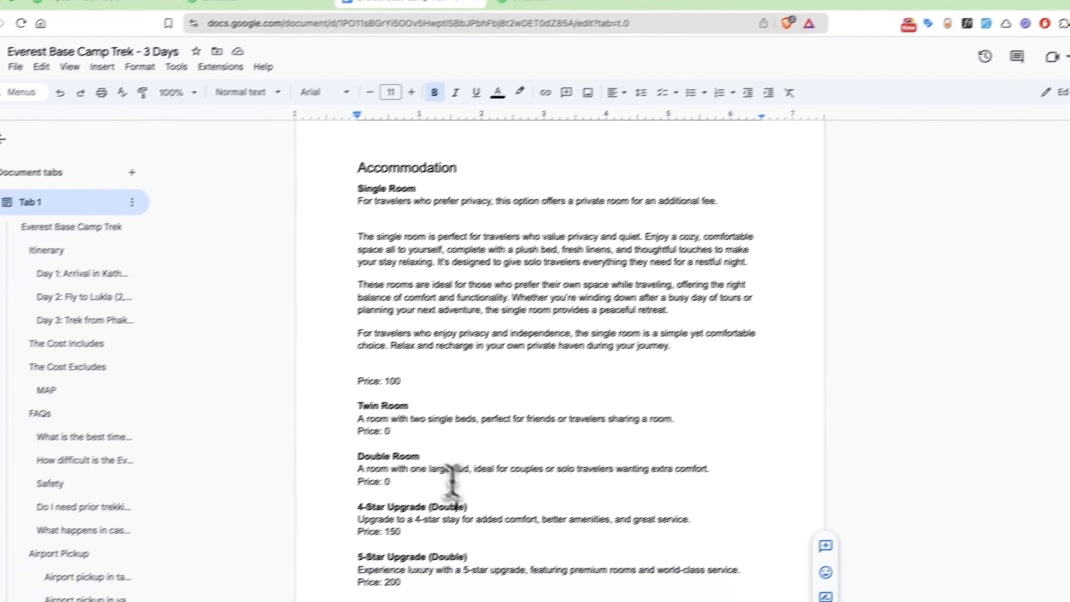
Copy 100 from the trek Doc and paste it as the Single Room price
{"action": "double_click", "coordinate": [427, 366]}
{"action": "key", "text": "super+c"}
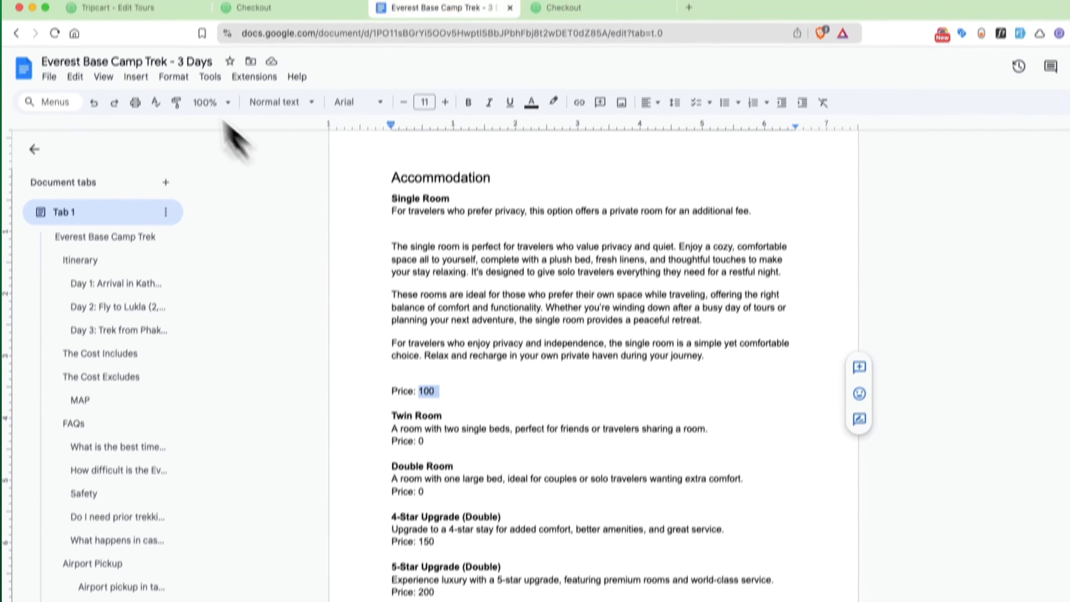
{"action": "left_click", "coordinate": [97, 8]}
{"action": "key", "text": "super+a"}
{"action": "key", "text": "super+v"}
{"action": "left_click", "coordinate": [810, 405]}
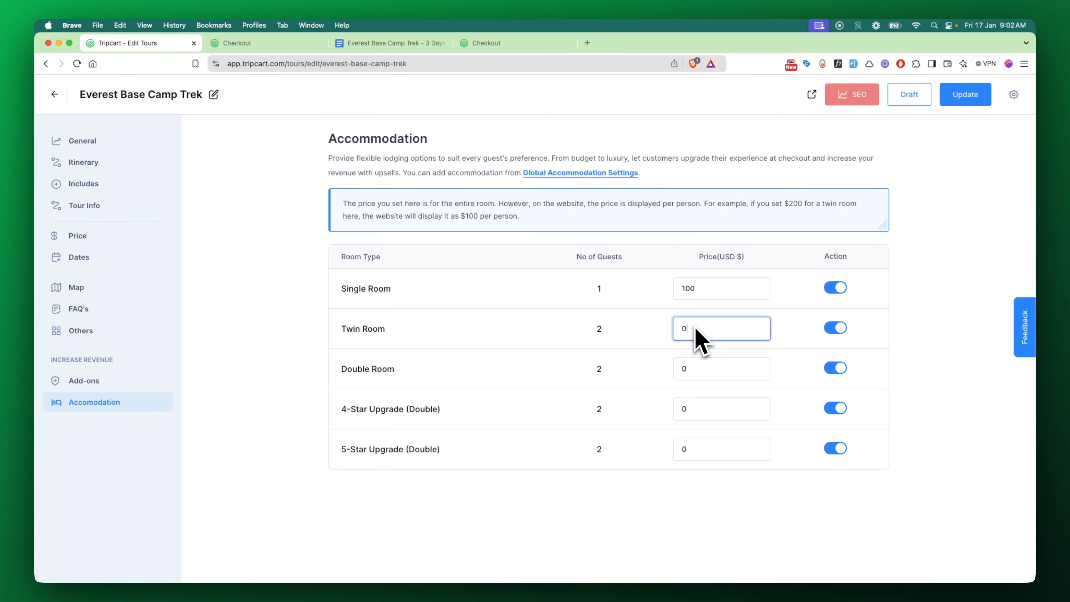
Enter 150 for the 4-Star Upgrade and 200 for the 5-Star Upgrade, then save with Update
{"action": "left_click", "coordinate": [702, 370]}
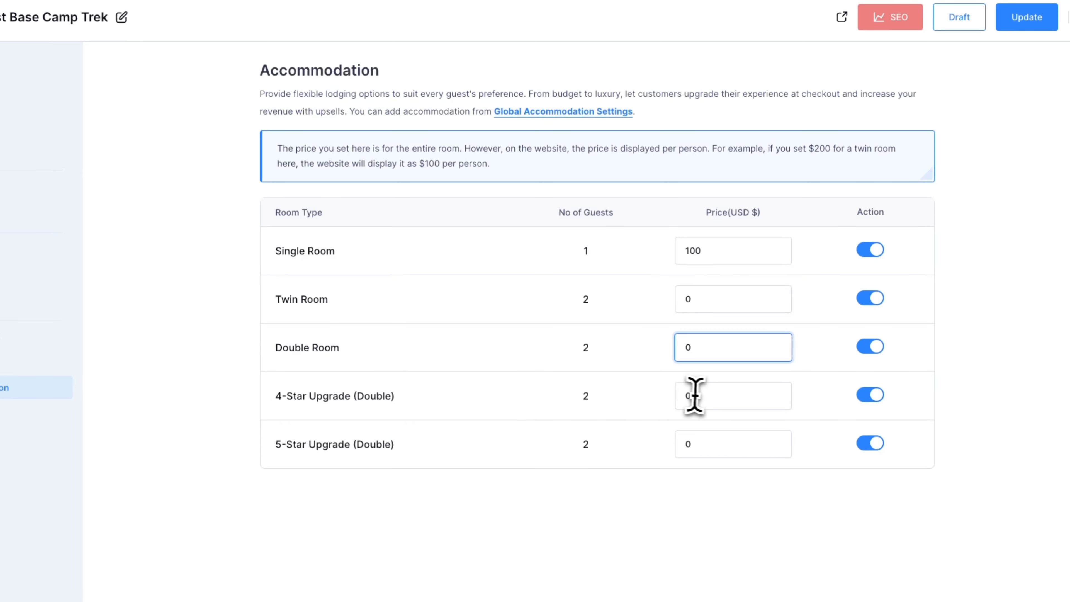
{"action": "left_click_drag", "start_coordinate": [694, 396], "coordinate": [679, 396]}
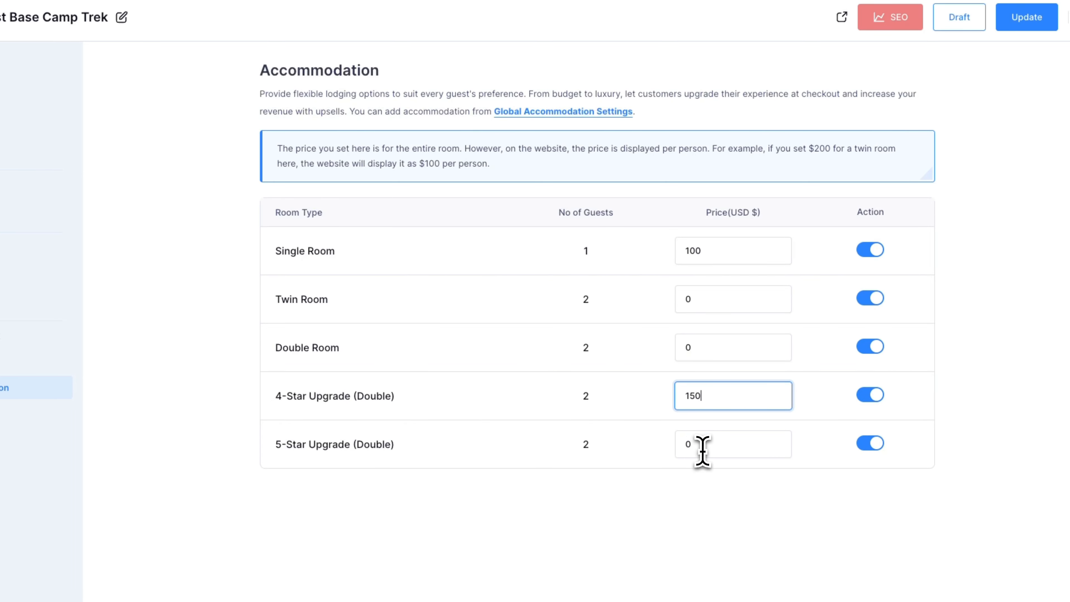
{"action": "left_click_drag", "start_coordinate": [702, 451], "coordinate": [651, 439]}
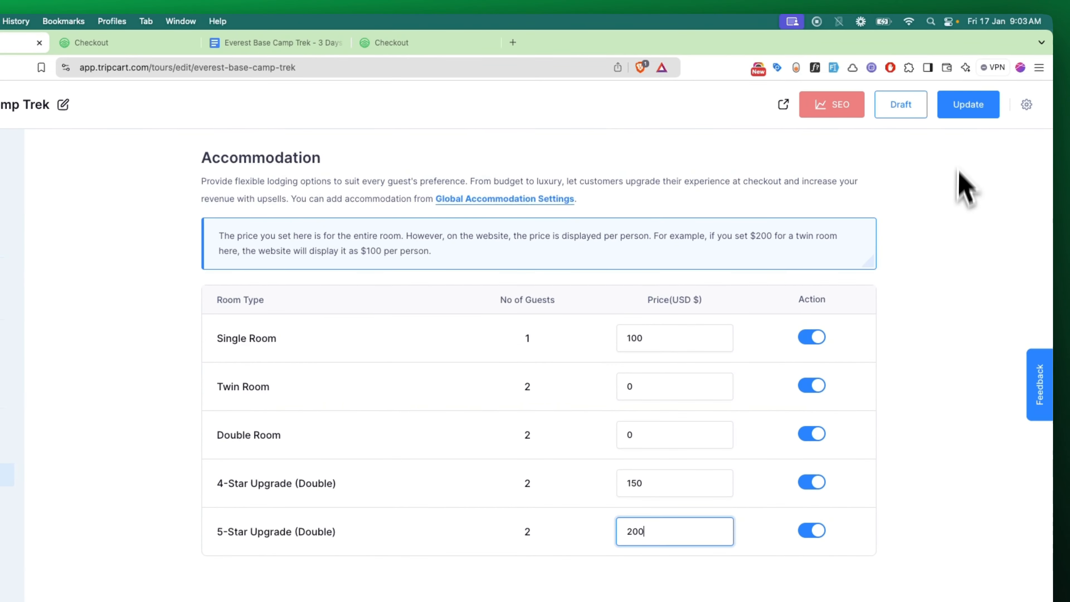
{"action": "left_click", "coordinate": [967, 123]}
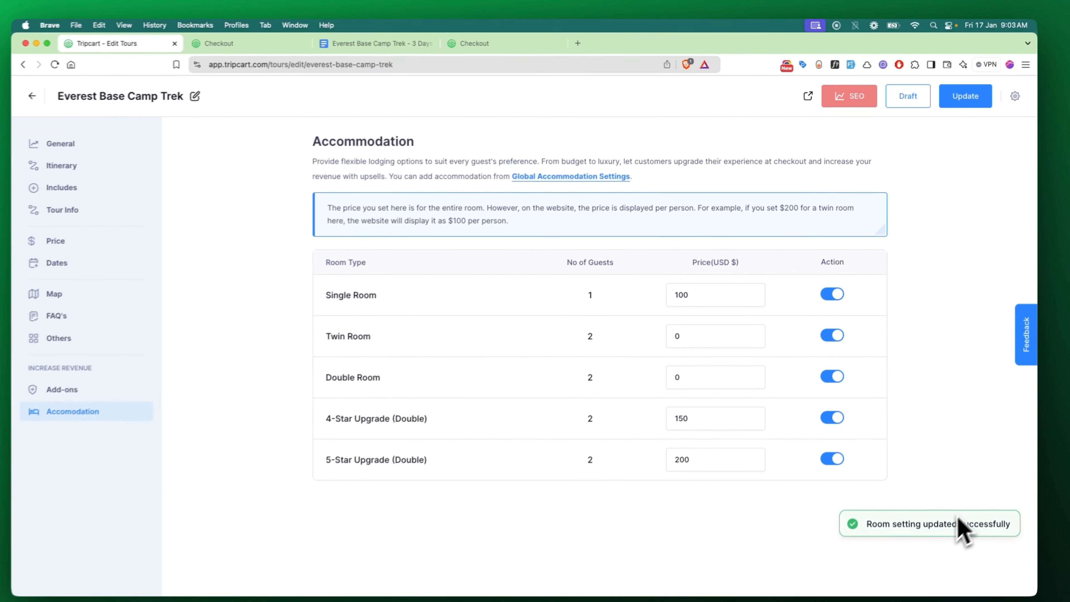
Preview the live Everest trek page and book the Fri 24 Jan 2025 departure
{"action": "left_click", "coordinate": [812, 95]}
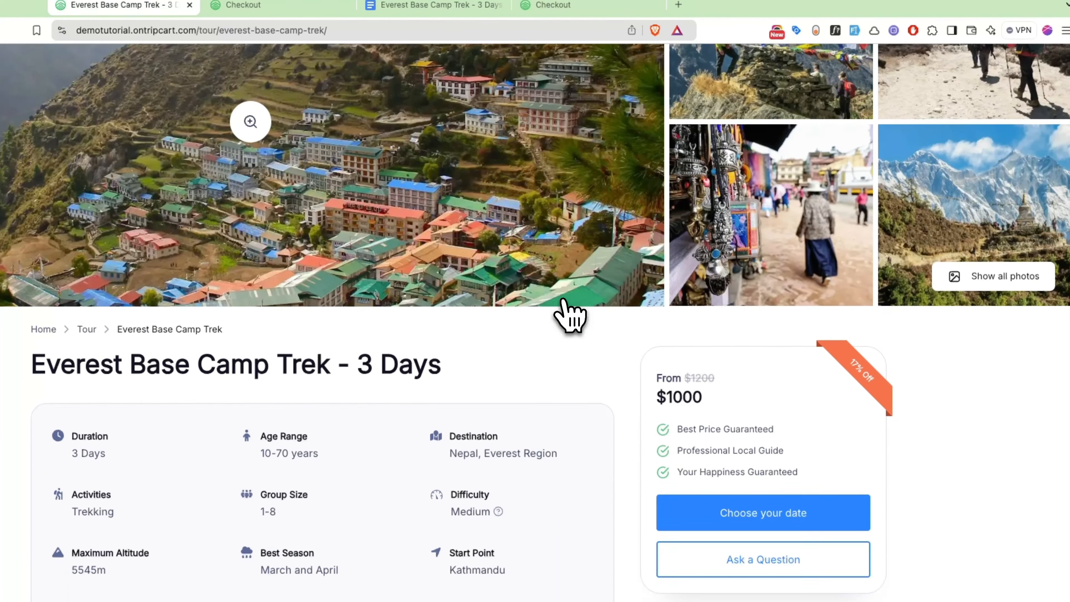
{"action": "scroll", "coordinate": [569, 316], "scroll_direction": "down", "scroll_amount": 3}
{"action": "left_click", "coordinate": [741, 378]}
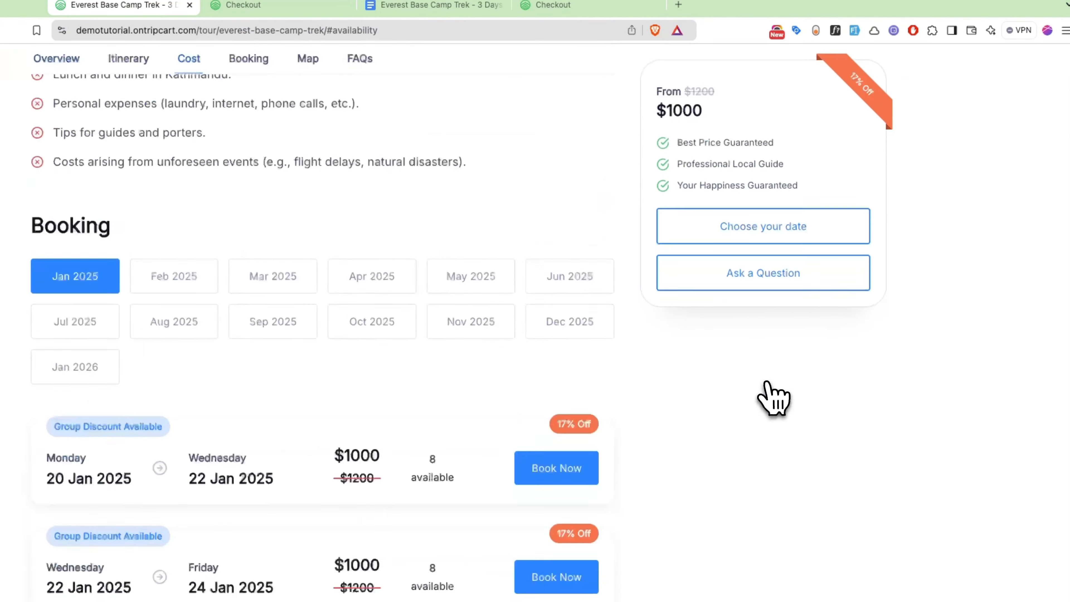
{"action": "scroll", "coordinate": [758, 413], "scroll_direction": "down", "scroll_amount": 2}
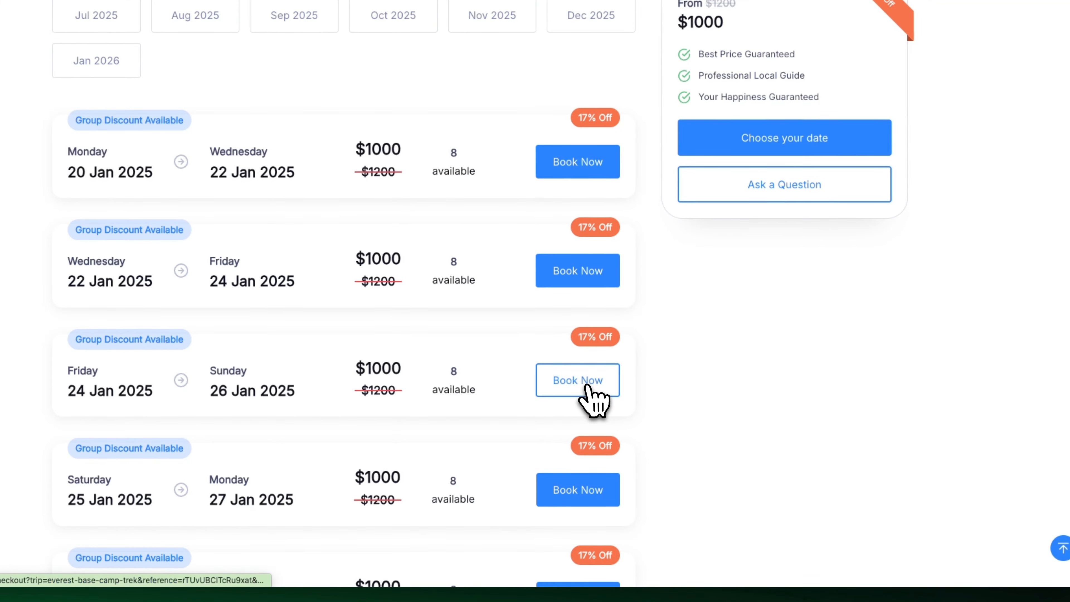
{"action": "left_click", "coordinate": [578, 564]}
{"action": "scroll", "coordinate": [590, 390], "scroll_direction": "down", "scroll_amount": 5}
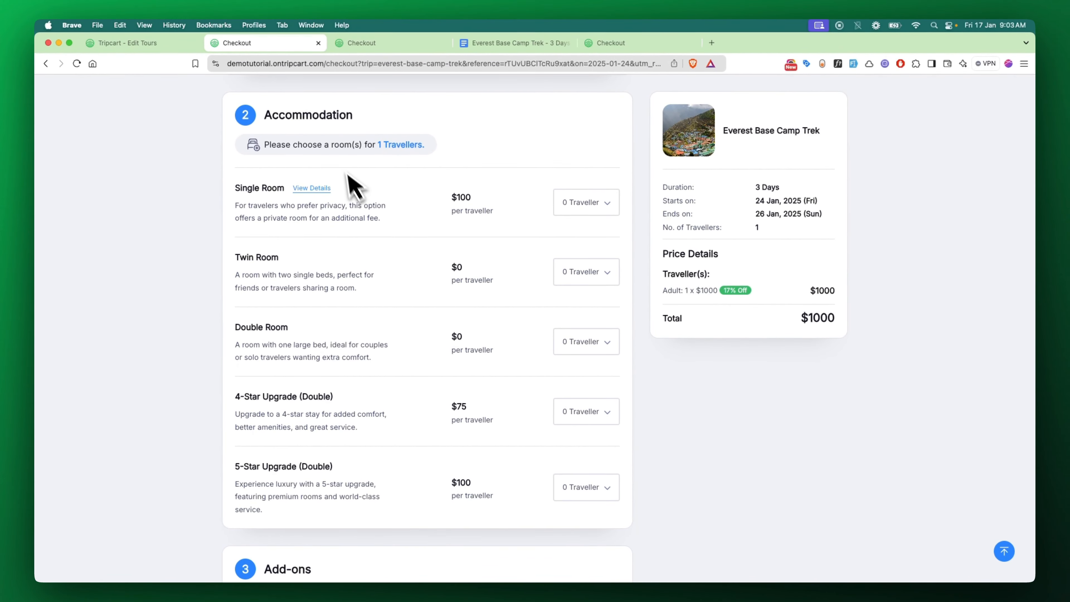
Raise the checkout to 3 adult travellers, bringing the total to $2850
{"action": "scroll", "coordinate": [361, 175], "scroll_direction": "up", "scroll_amount": 5}
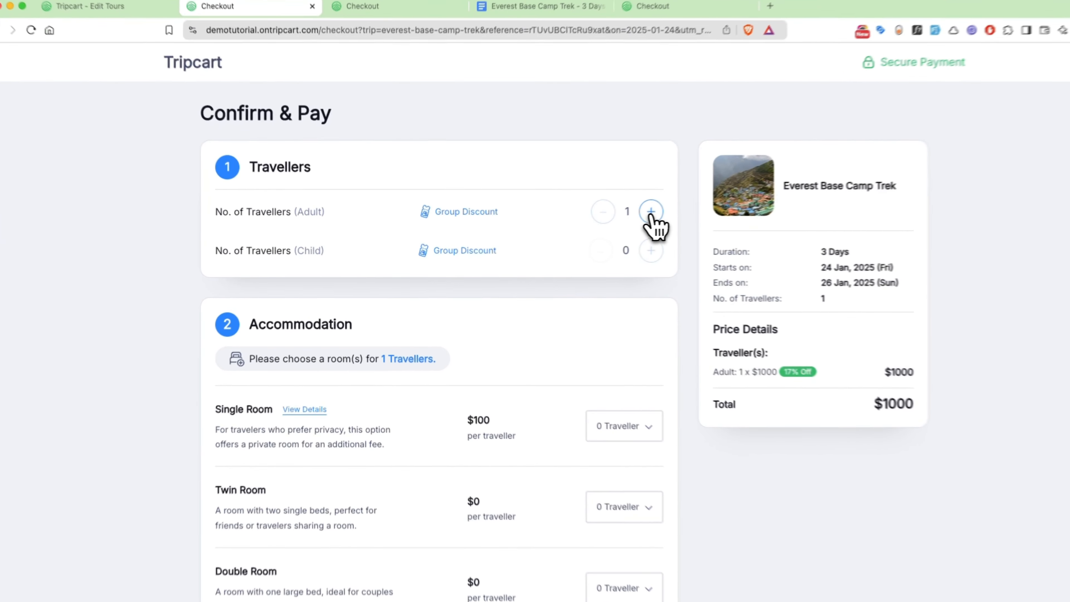
{"action": "left_click", "coordinate": [610, 219]}
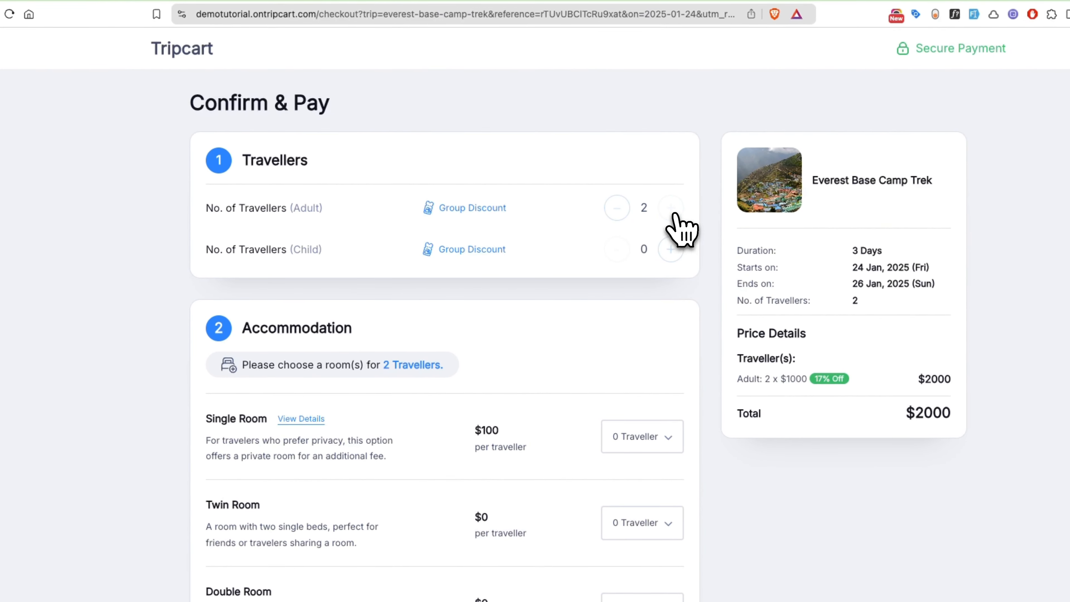
{"action": "left_click", "coordinate": [673, 214]}
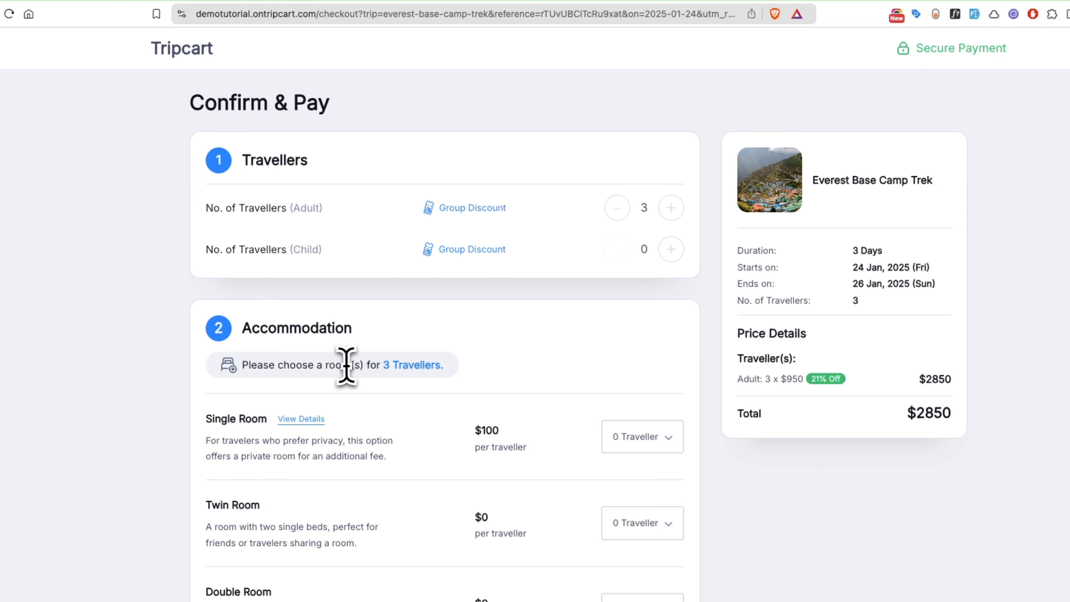
{"action": "left_click_drag", "start_coordinate": [324, 366], "coordinate": [466, 383]}
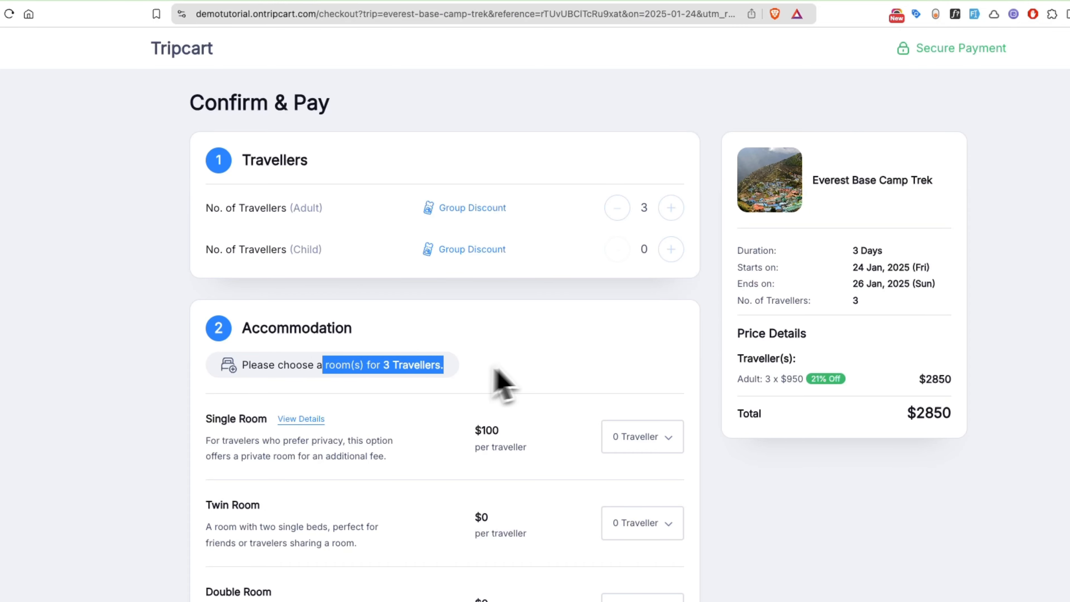
{"action": "left_click", "coordinate": [504, 381]}
{"action": "scroll", "coordinate": [509, 371], "scroll_direction": "down", "scroll_amount": 4}
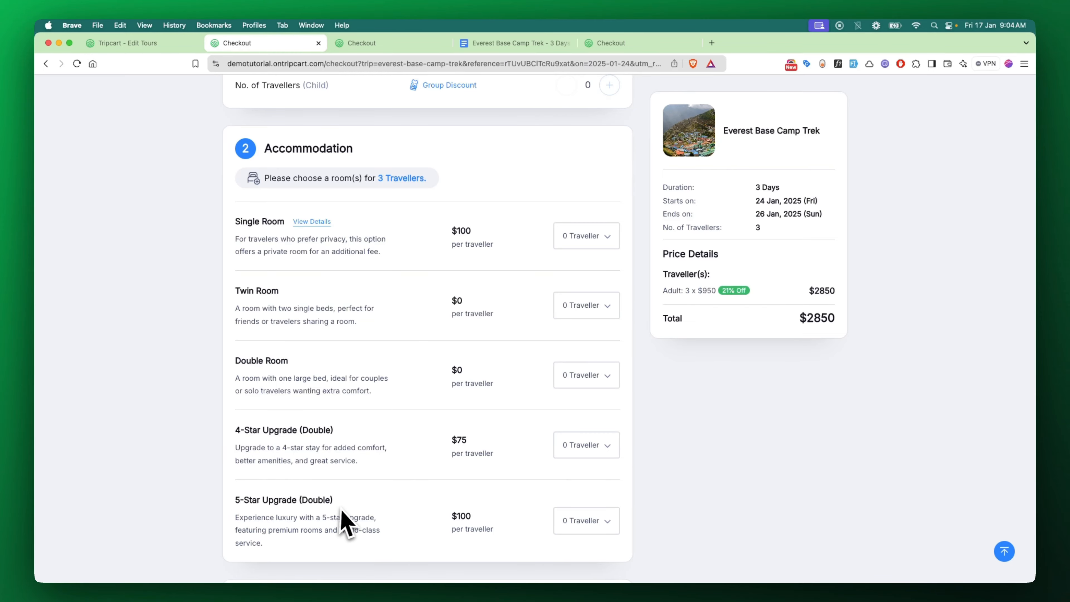
Read the Single Room details with its bedroom photo and description, then close them
{"action": "left_click", "coordinate": [308, 222]}
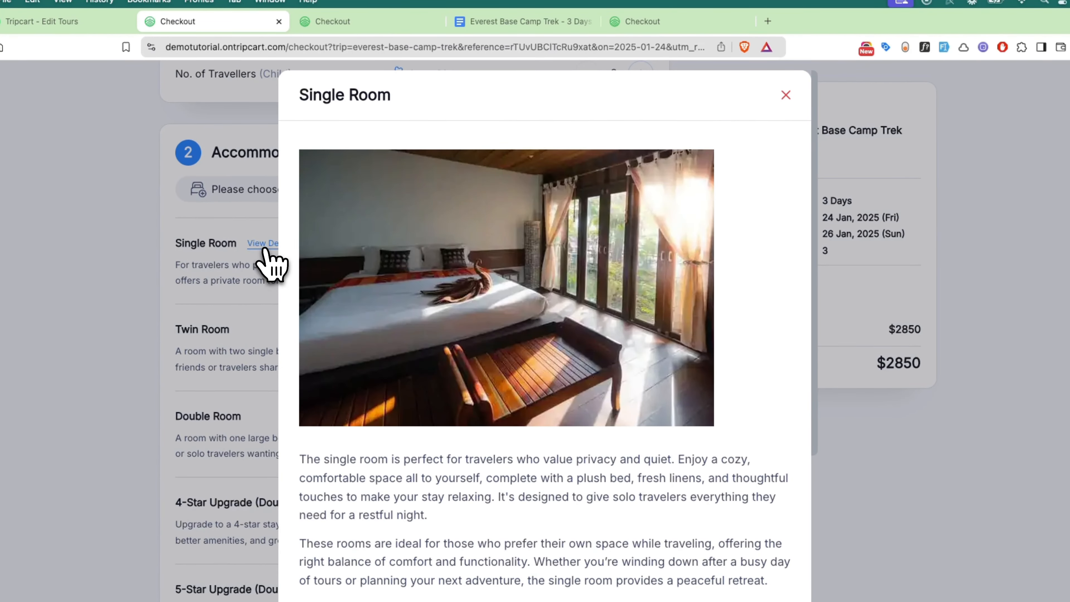
{"action": "scroll", "coordinate": [478, 421], "scroll_direction": "down", "scroll_amount": 8}
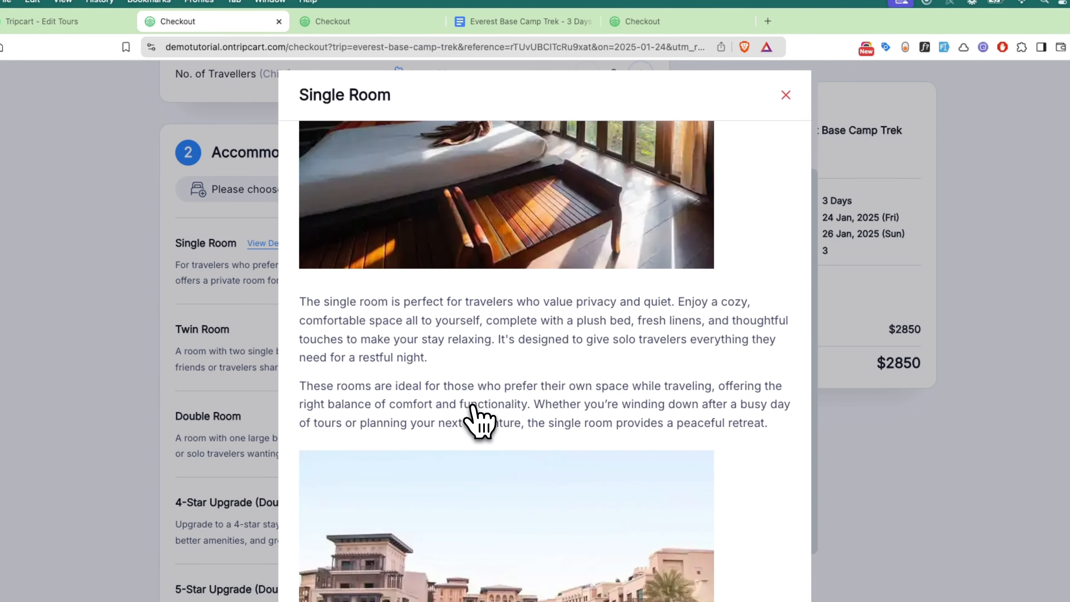
{"action": "scroll", "coordinate": [478, 421], "scroll_direction": "up", "scroll_amount": 8}
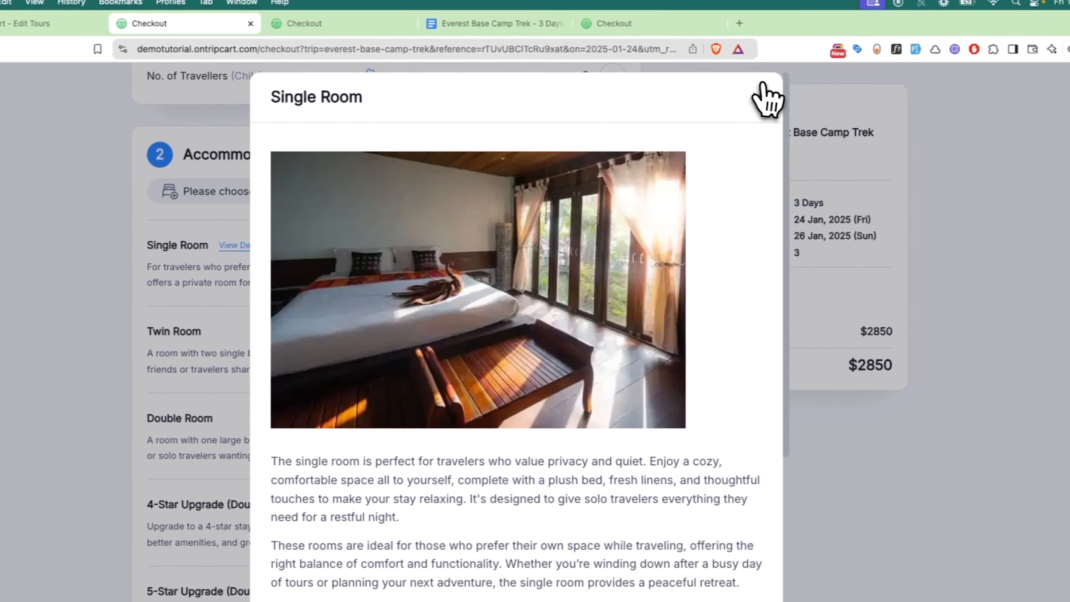
{"action": "left_click", "coordinate": [786, 95]}
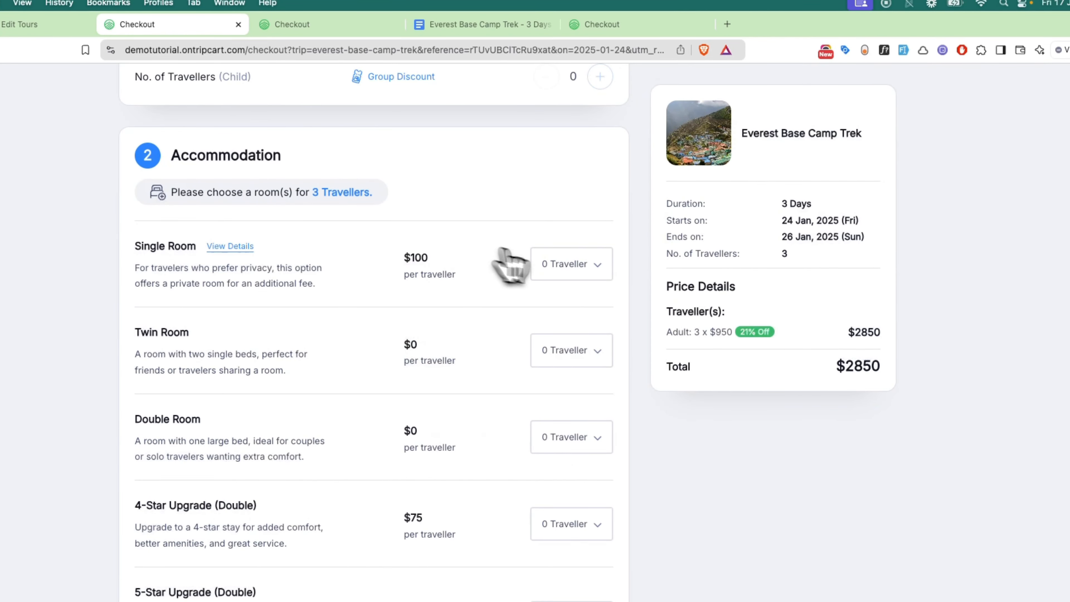
Assign one traveller to the Single Room, try 2 in the Twin Room, then reset Twin to 0
{"action": "left_click", "coordinate": [576, 266]}
{"action": "left_click", "coordinate": [565, 279]}
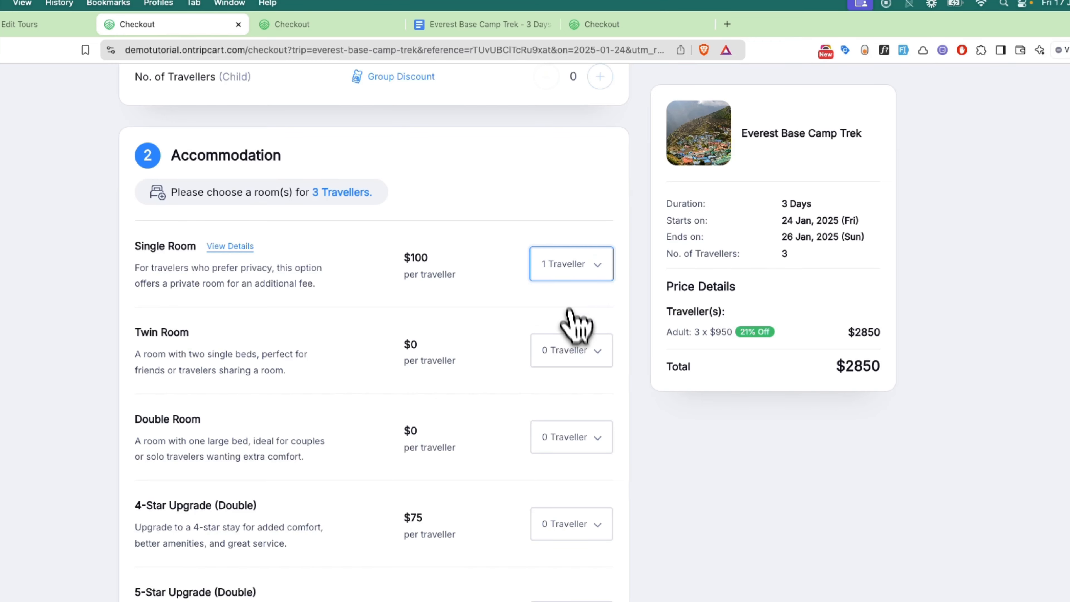
{"action": "left_click", "coordinate": [576, 360]}
{"action": "left_click", "coordinate": [567, 381]}
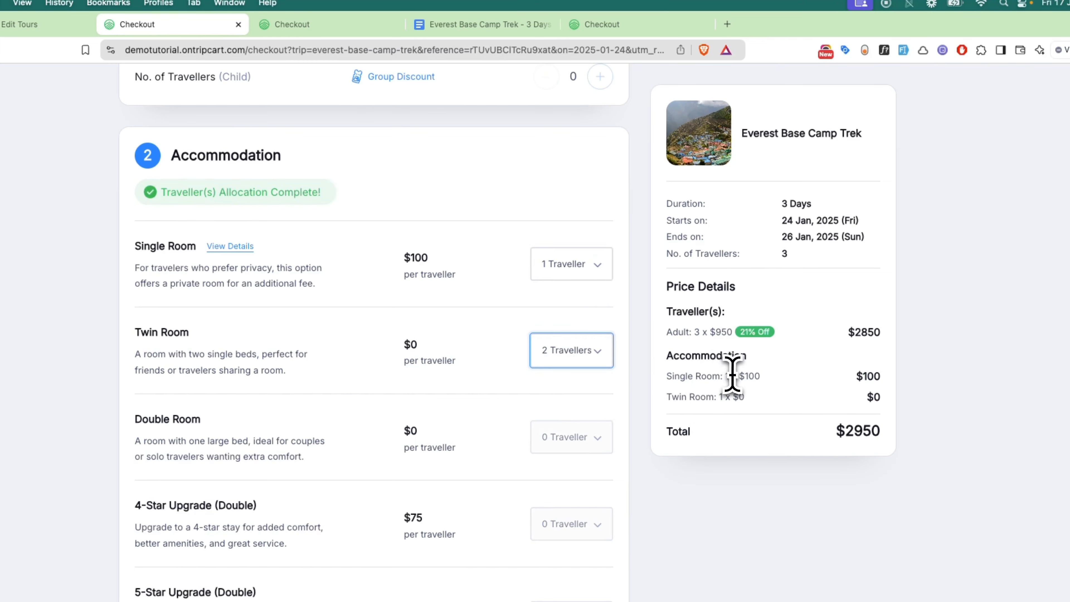
{"action": "left_click_drag", "start_coordinate": [727, 376], "coordinate": [761, 376]}
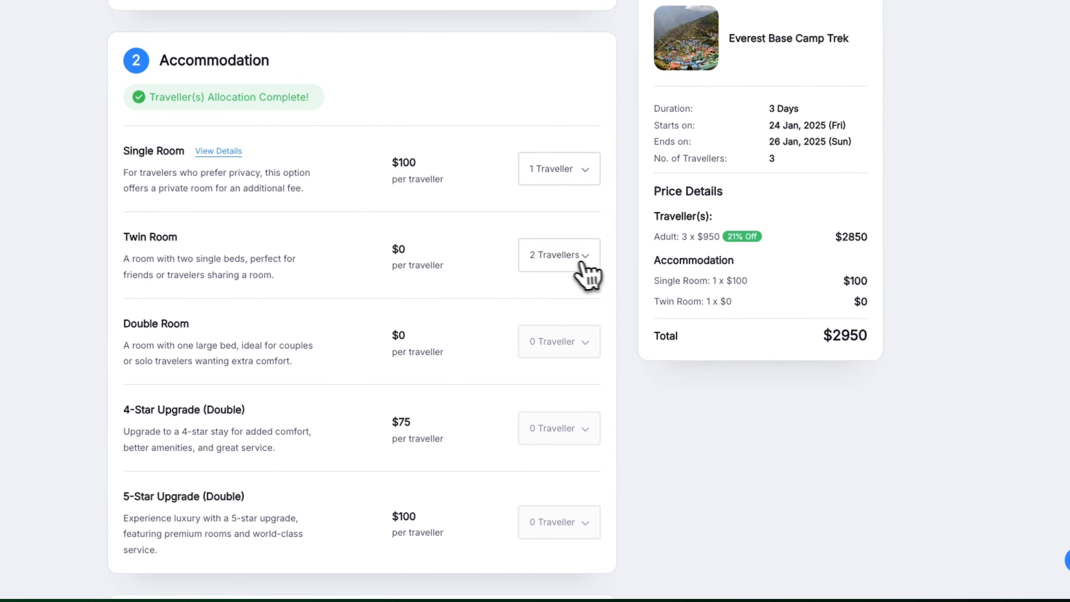
{"action": "left_click", "coordinate": [593, 310]}
{"action": "left_click", "coordinate": [555, 228]}
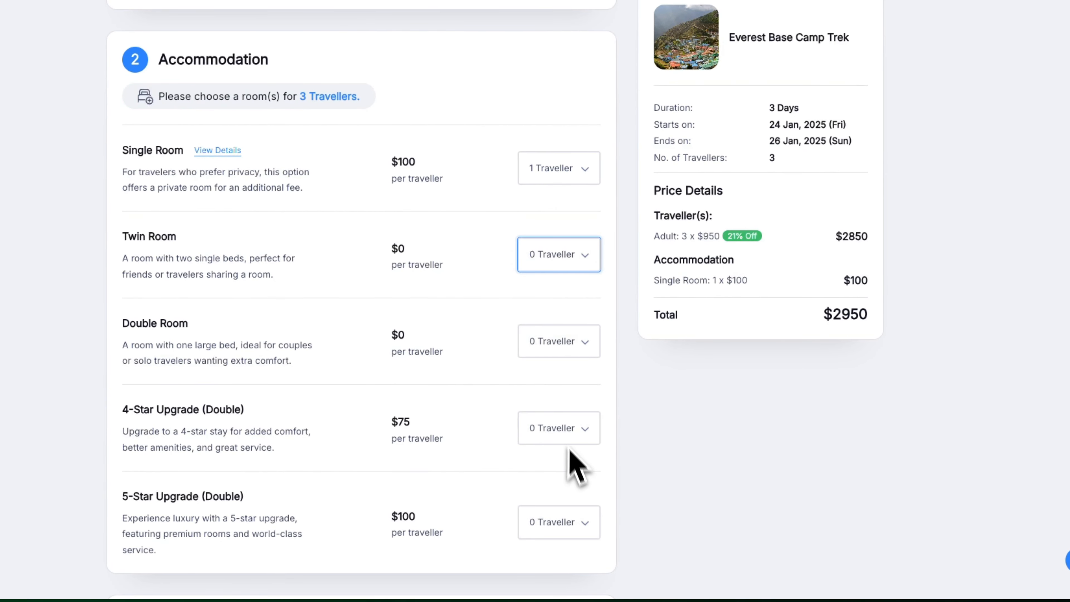
Try 2 travellers on the $200 5-Star Upgrade, reset it to 0, then try 1 on 4-Star
{"action": "left_click", "coordinate": [569, 522]}
{"action": "left_click", "coordinate": [561, 556]}
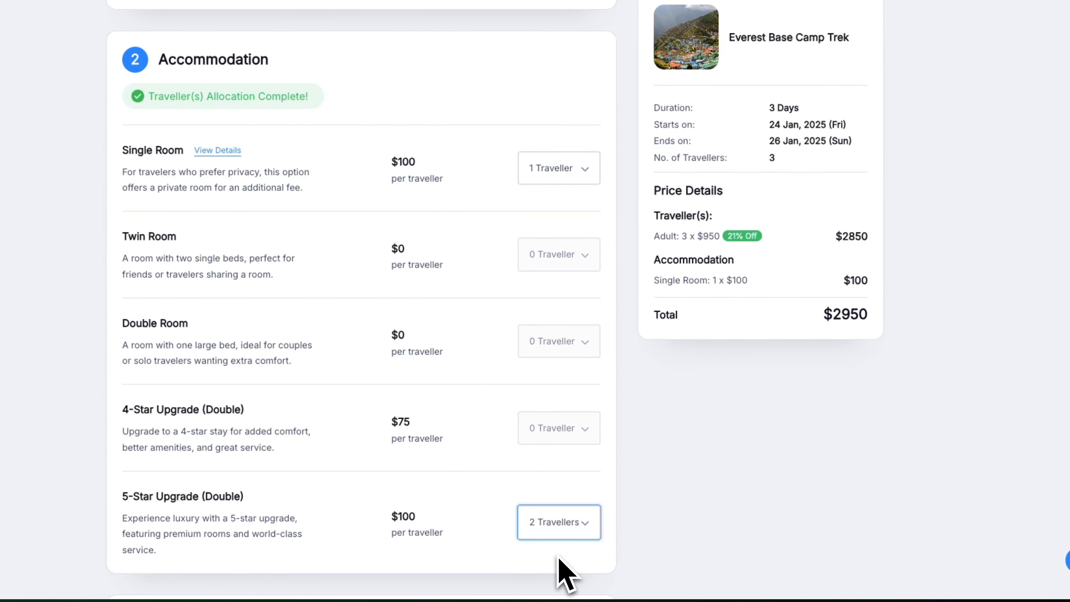
{"action": "left_click", "coordinate": [730, 249]}
{"action": "left_click_drag", "start_coordinate": [764, 298], "coordinate": [784, 314]}
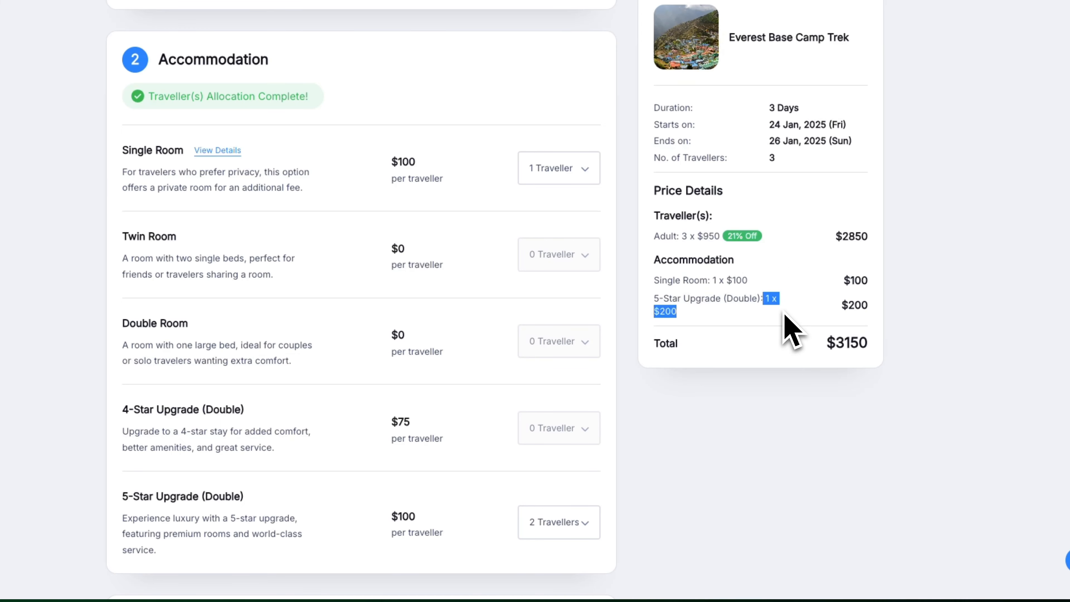
{"action": "left_click", "coordinate": [587, 522]}
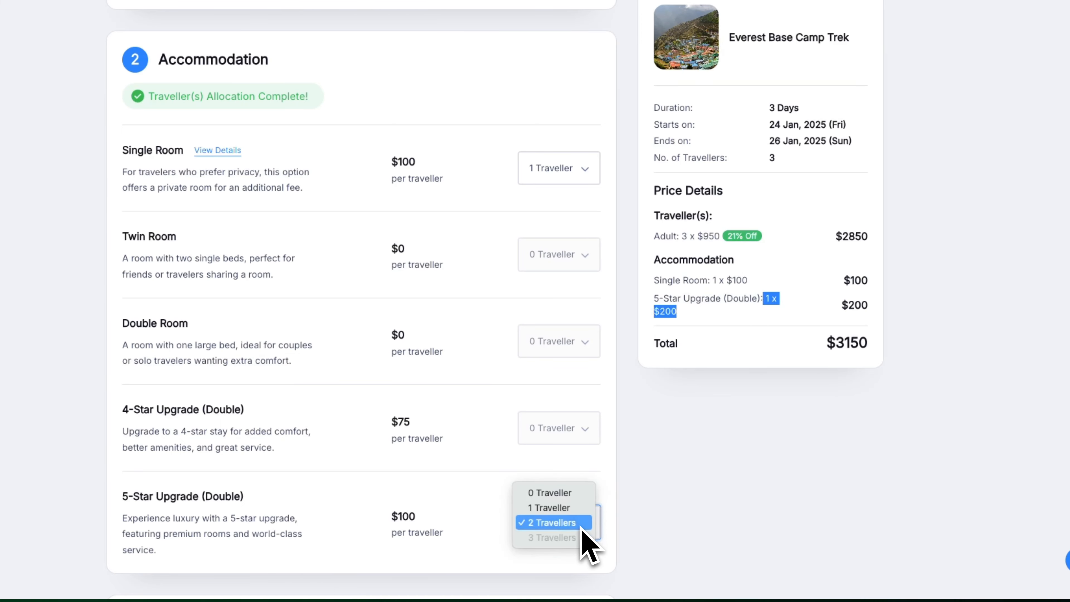
{"action": "left_click", "coordinate": [549, 493]}
{"action": "left_click", "coordinate": [569, 432]}
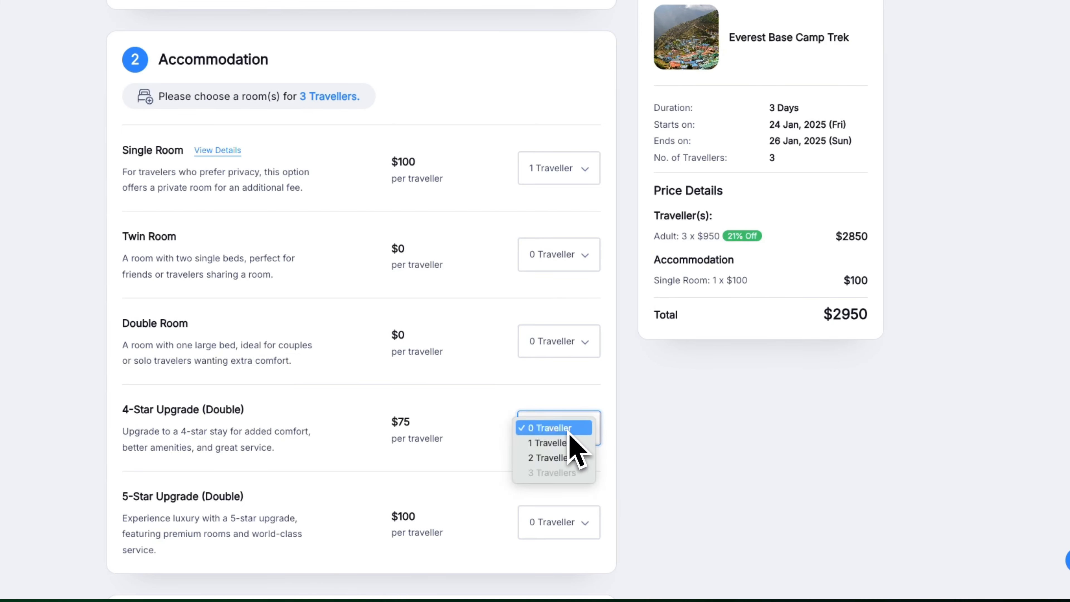
{"action": "left_click", "coordinate": [559, 444]}
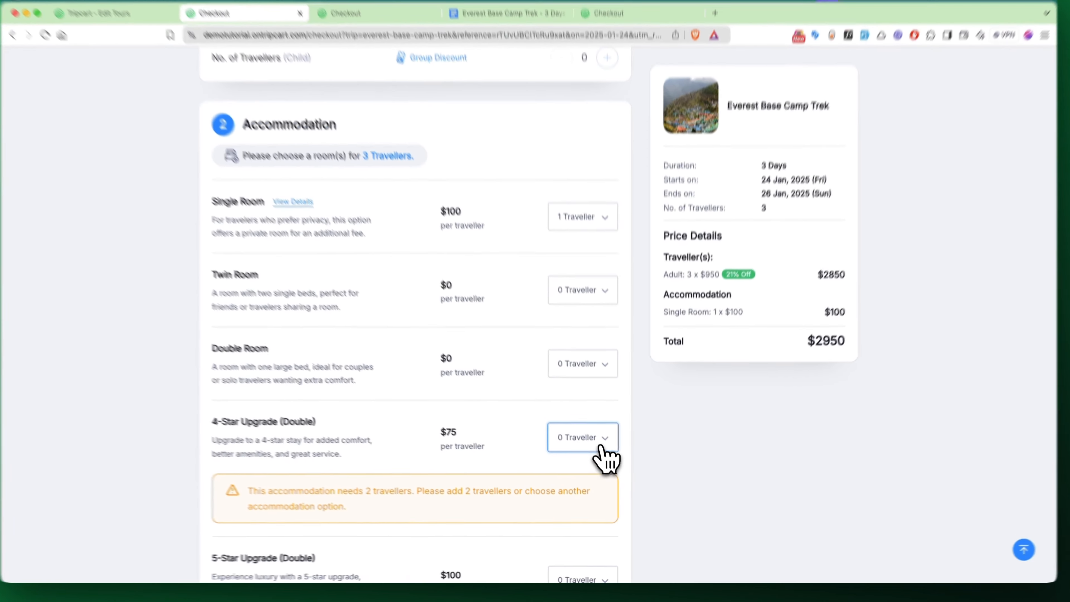
Put two travellers on the 4-Star Upgrade at $150, bringing the total to $3100
{"action": "left_click", "coordinate": [605, 453]}
{"action": "left_click", "coordinate": [592, 420]}
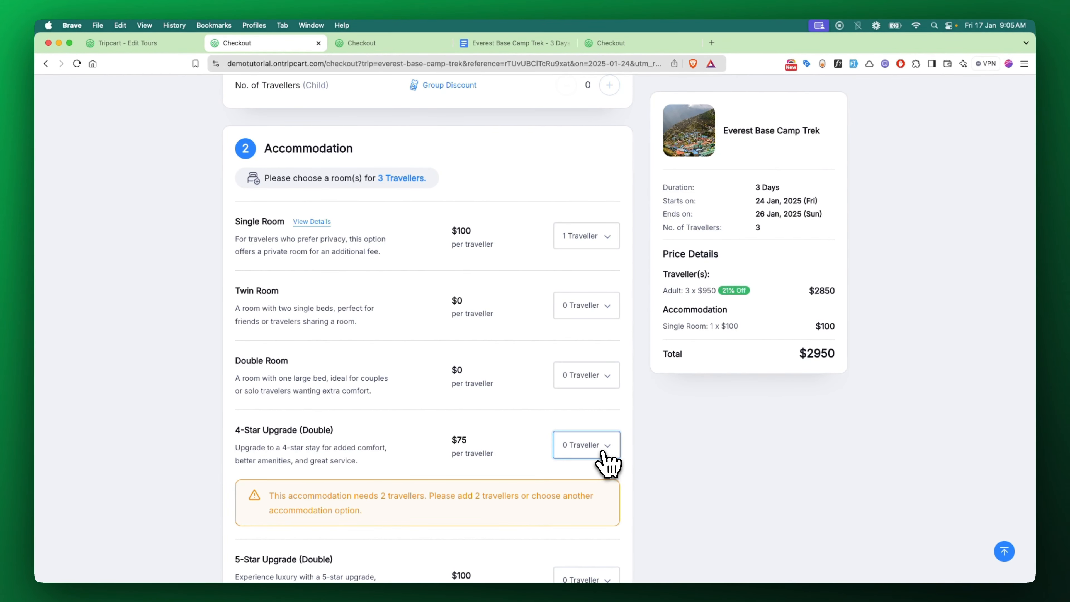
{"action": "left_click", "coordinate": [603, 453]}
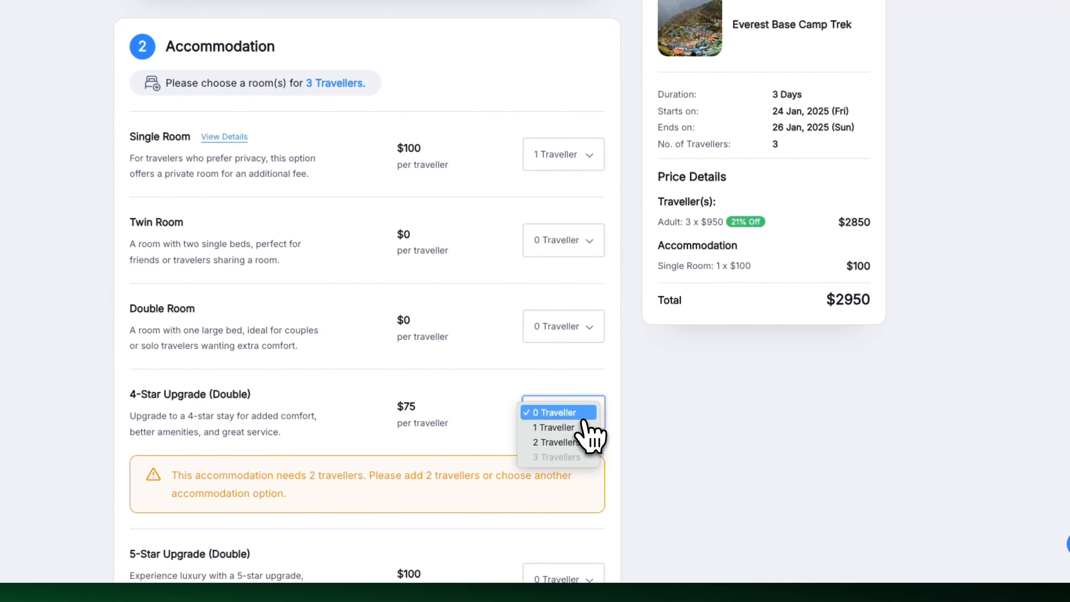
{"action": "left_click", "coordinate": [585, 470]}
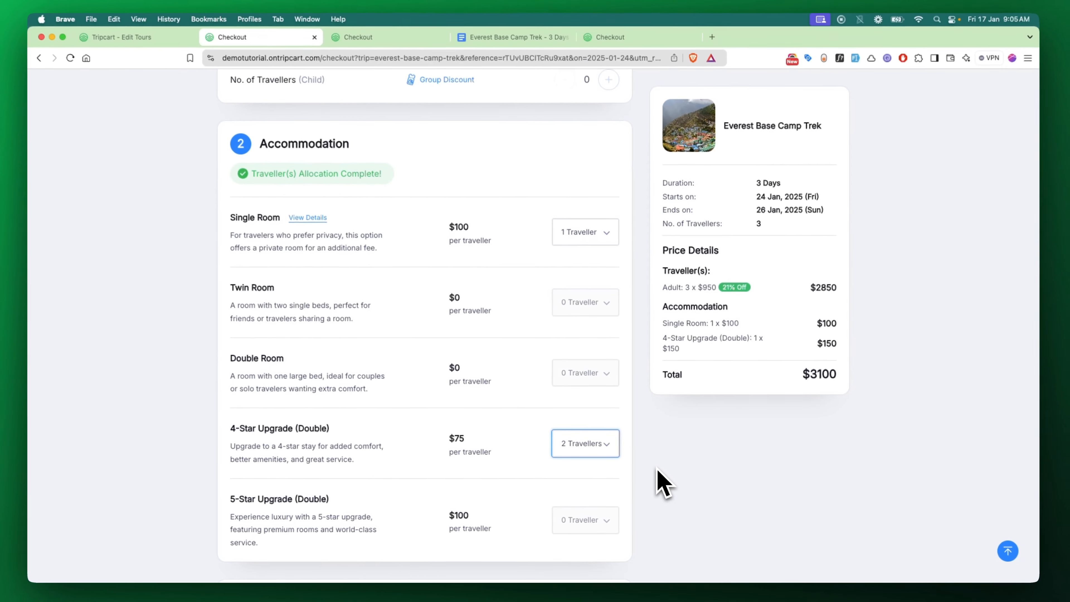